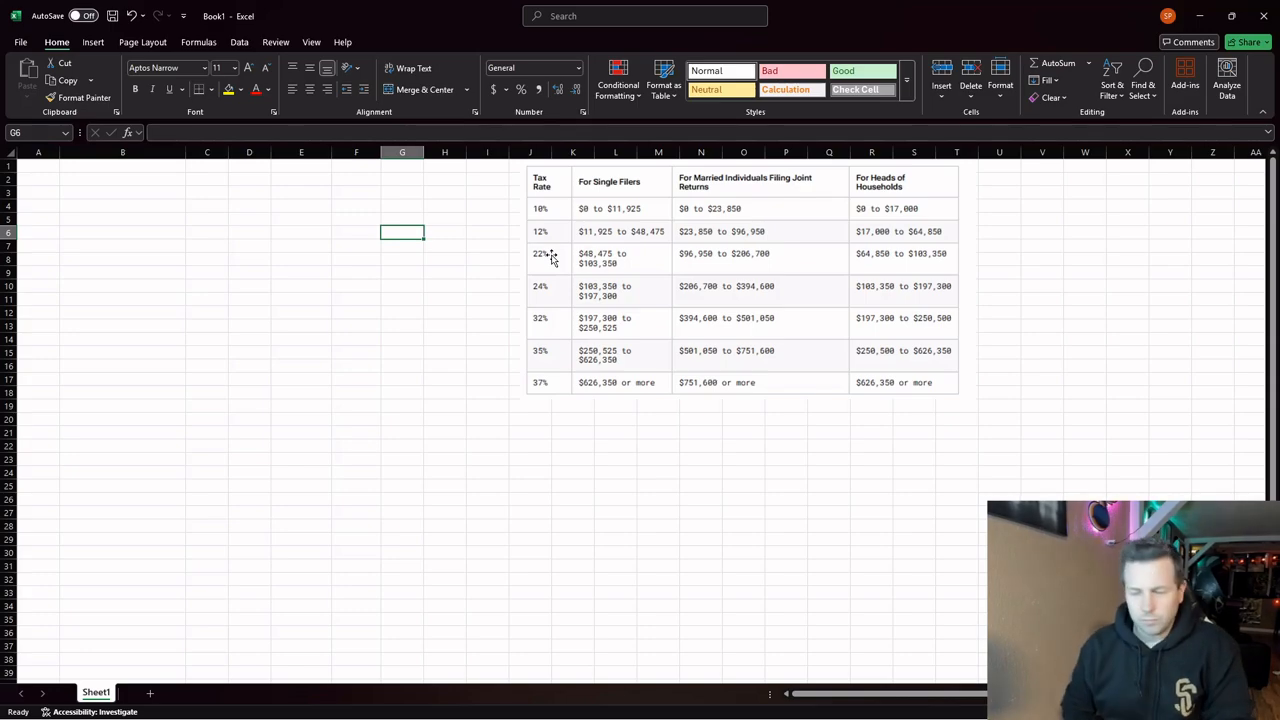
Step: Enter the heading "Scenario 1" in cell B2
left_click(137, 178)
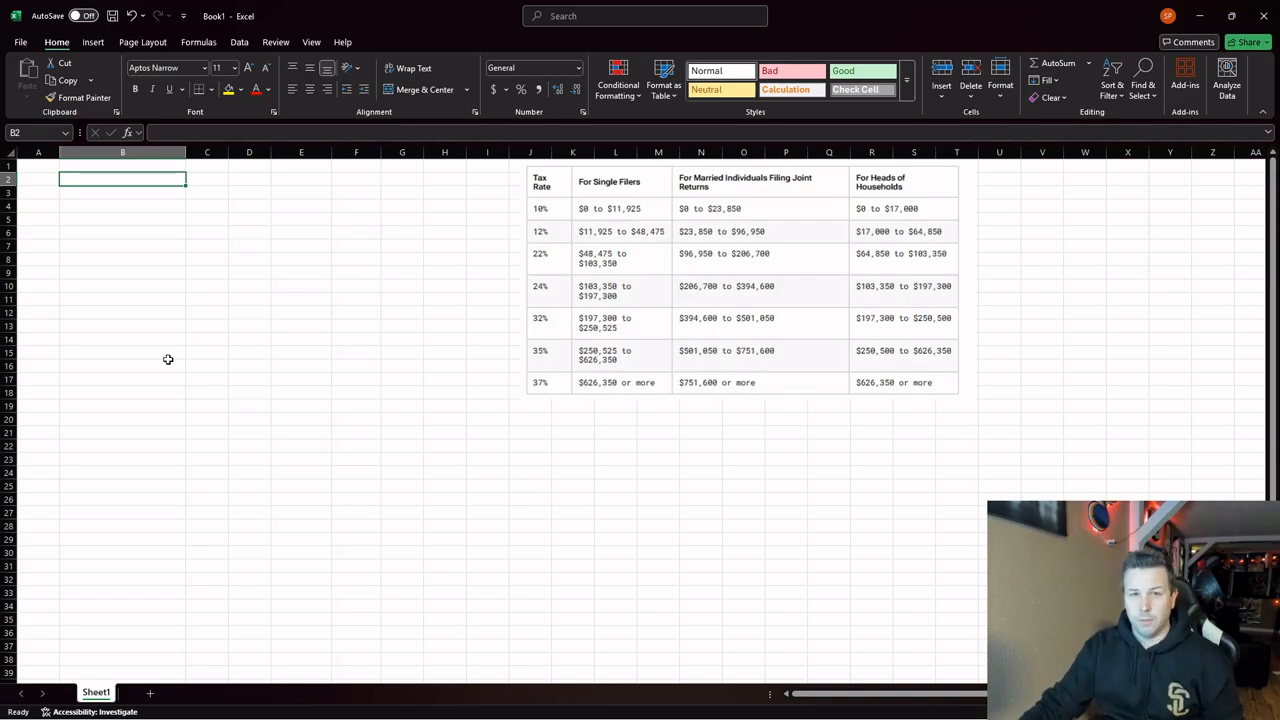
type("Scenario 1")
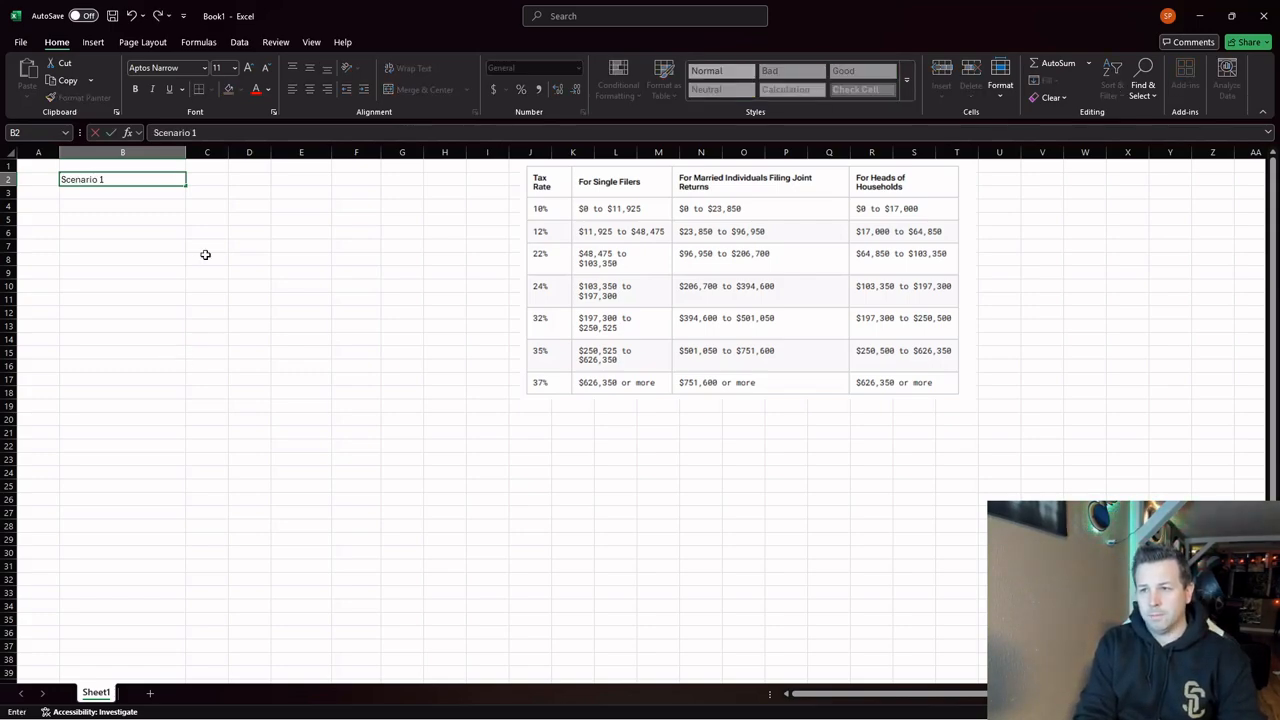
key("Return")
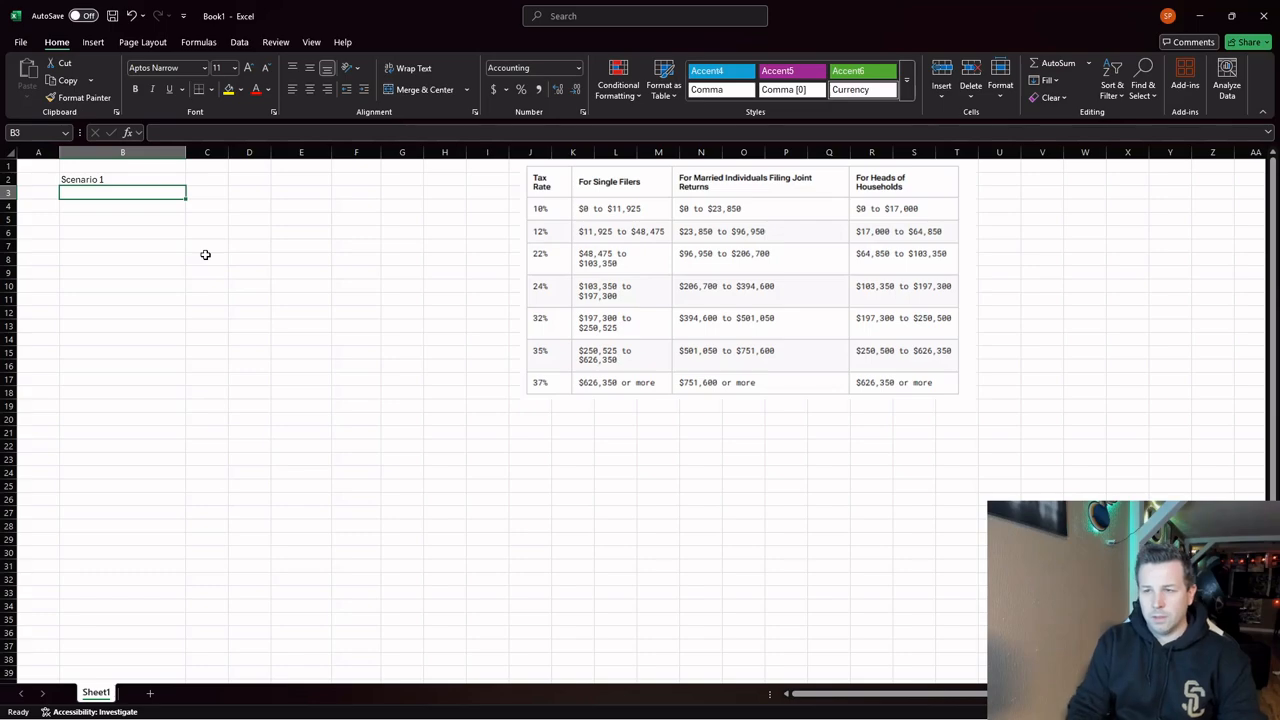
Step: Add a "Taxable Income" row in A3 with 60,000 in B3, and fit column A's width to the label
key("Left")
type("Taxalb")
key("BackSpace")
key("BackSpace")
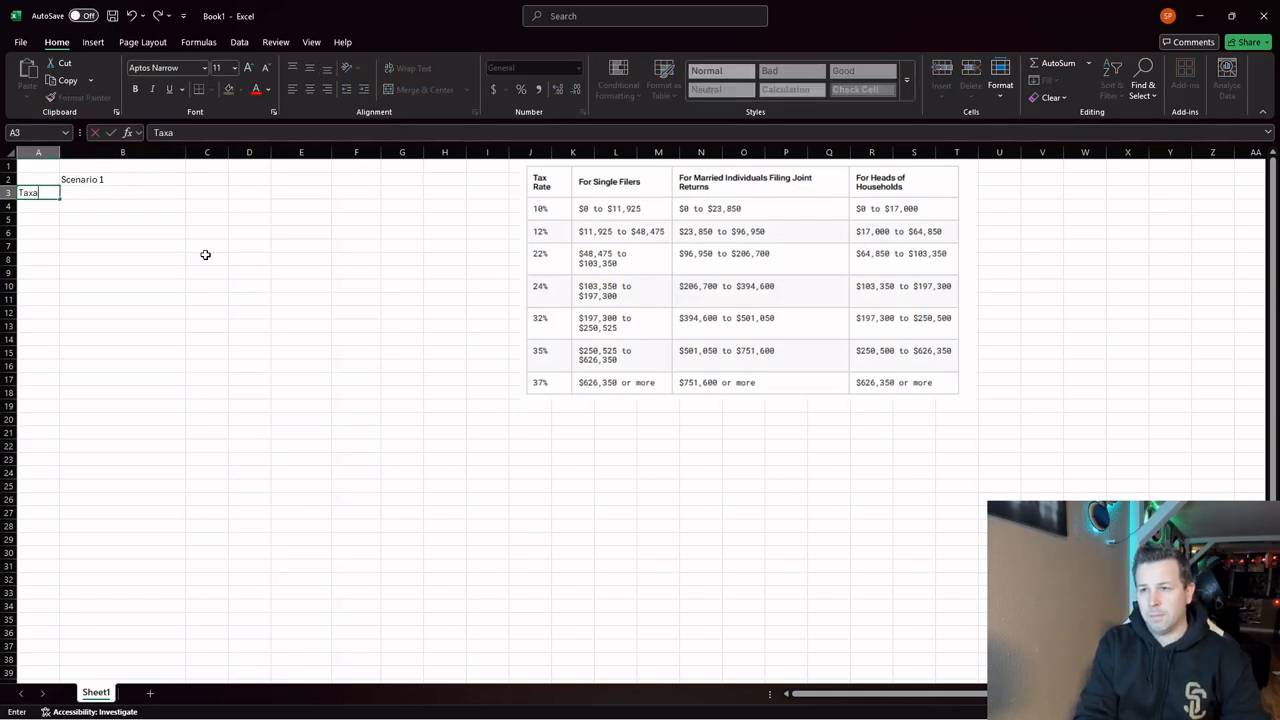
type("ble Income")
key("Tab")
type("60,000")
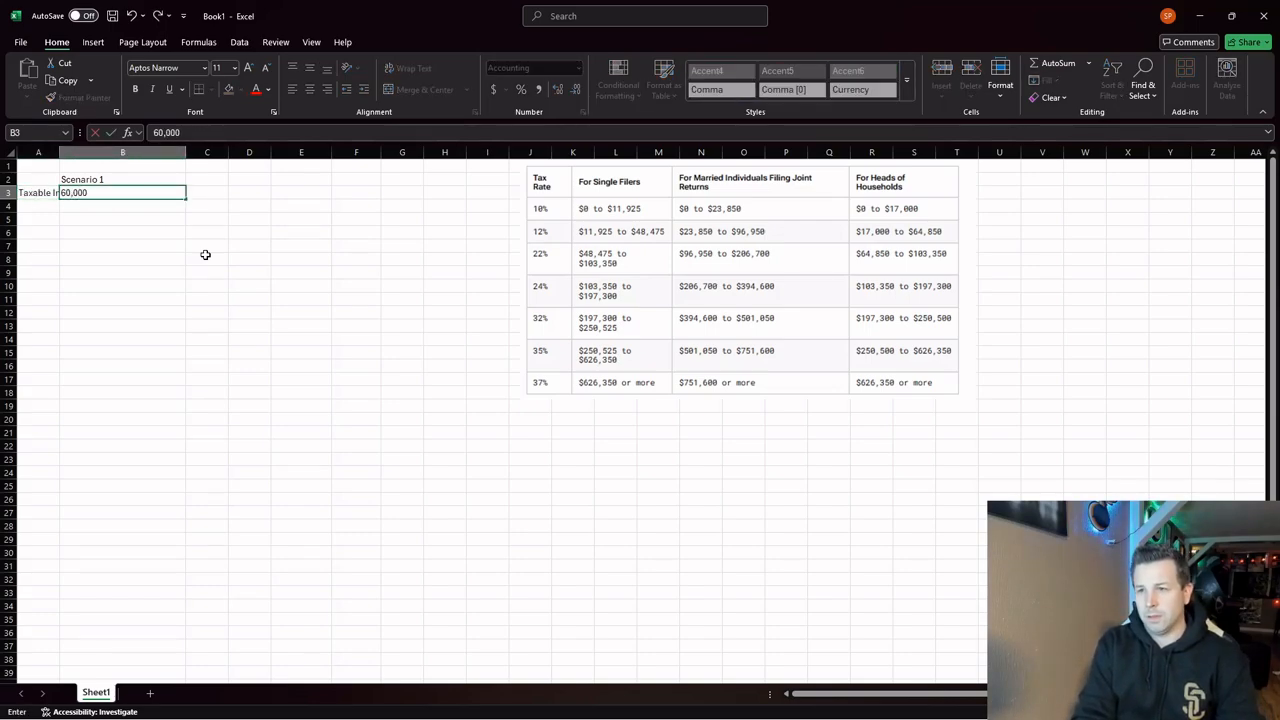
key("Return")
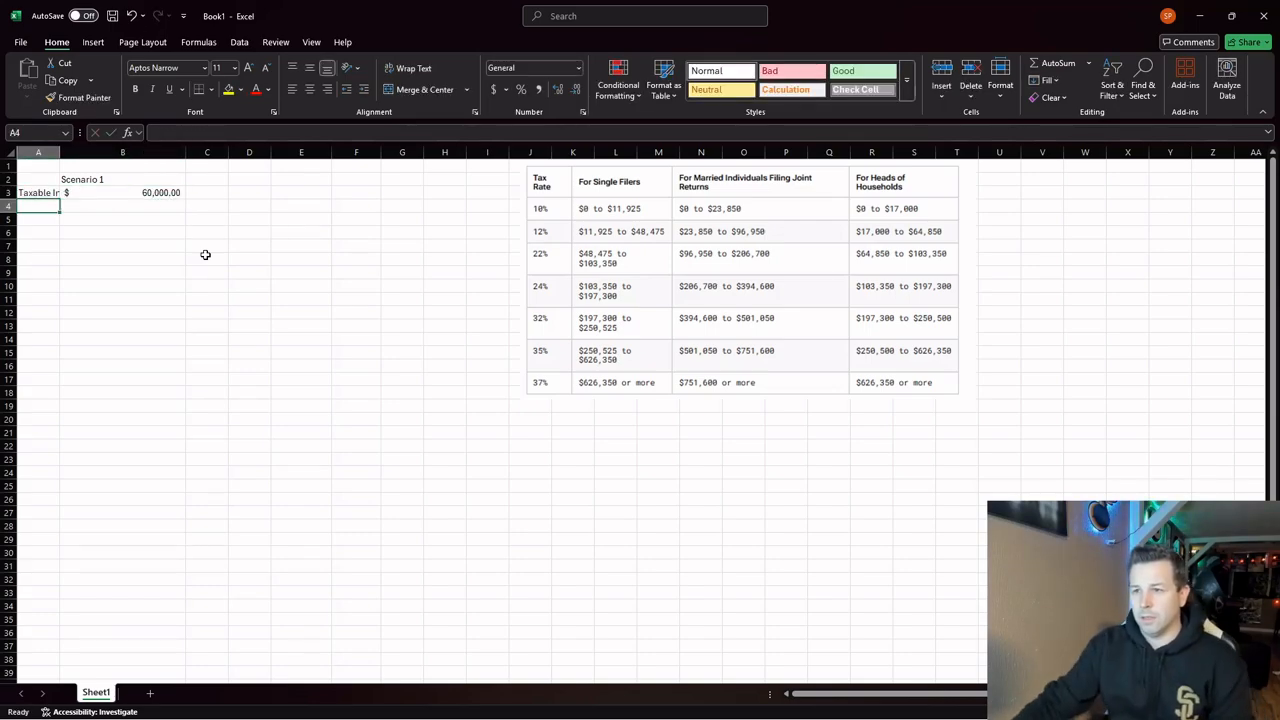
double_click(60, 152)
Step: Label cell A4 "No 401K Contribution" and enter 0 beside it in B4
left_click(136, 209)
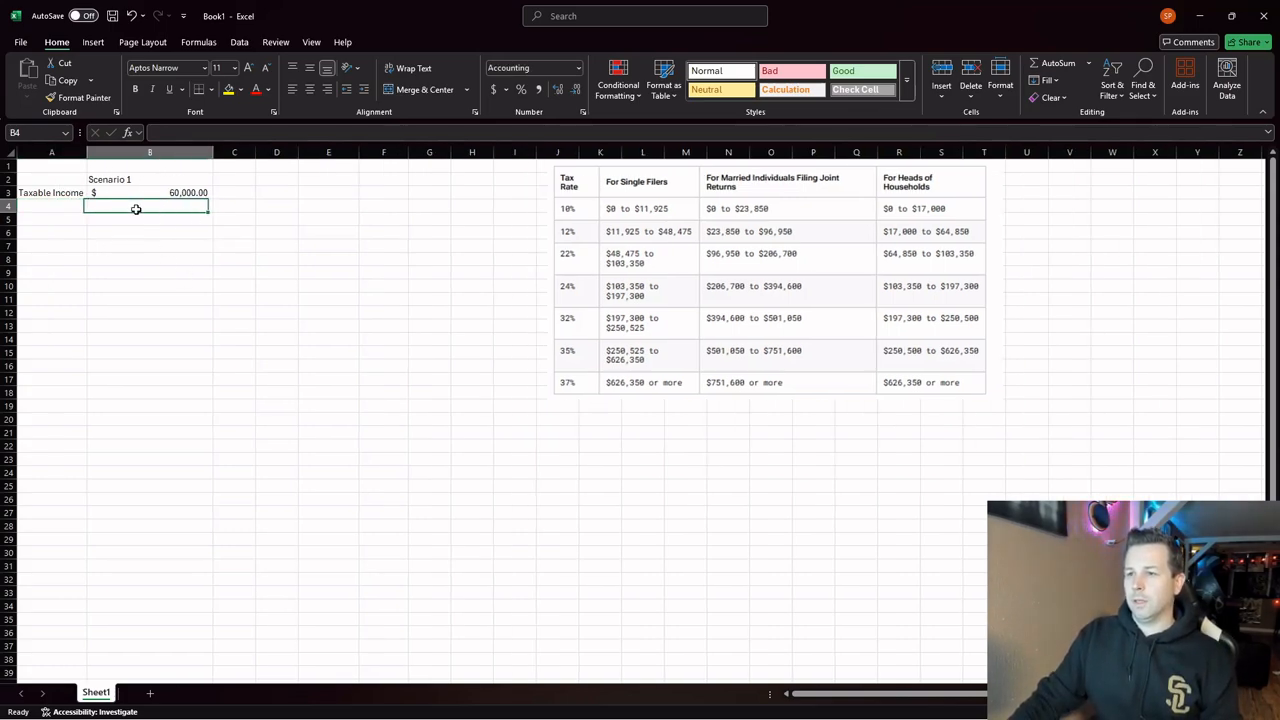
left_click(70, 206)
type("No 40")
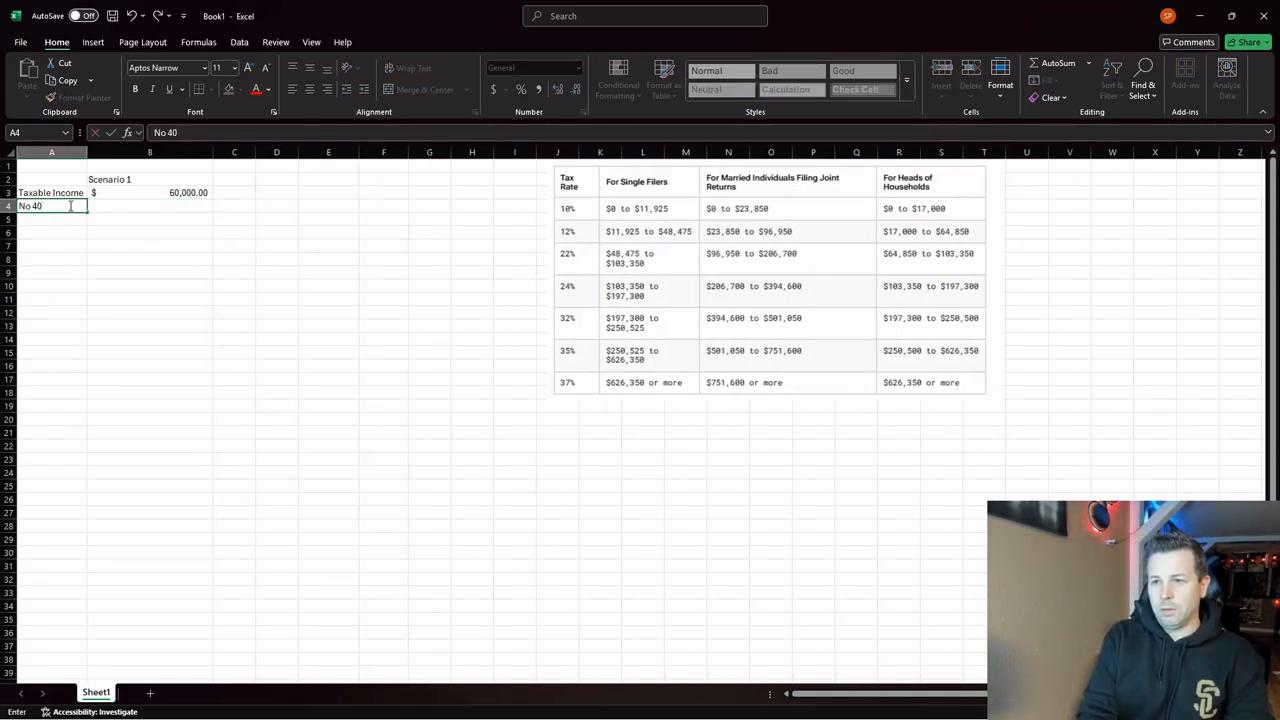
type("1K Contribution")
key("Return")
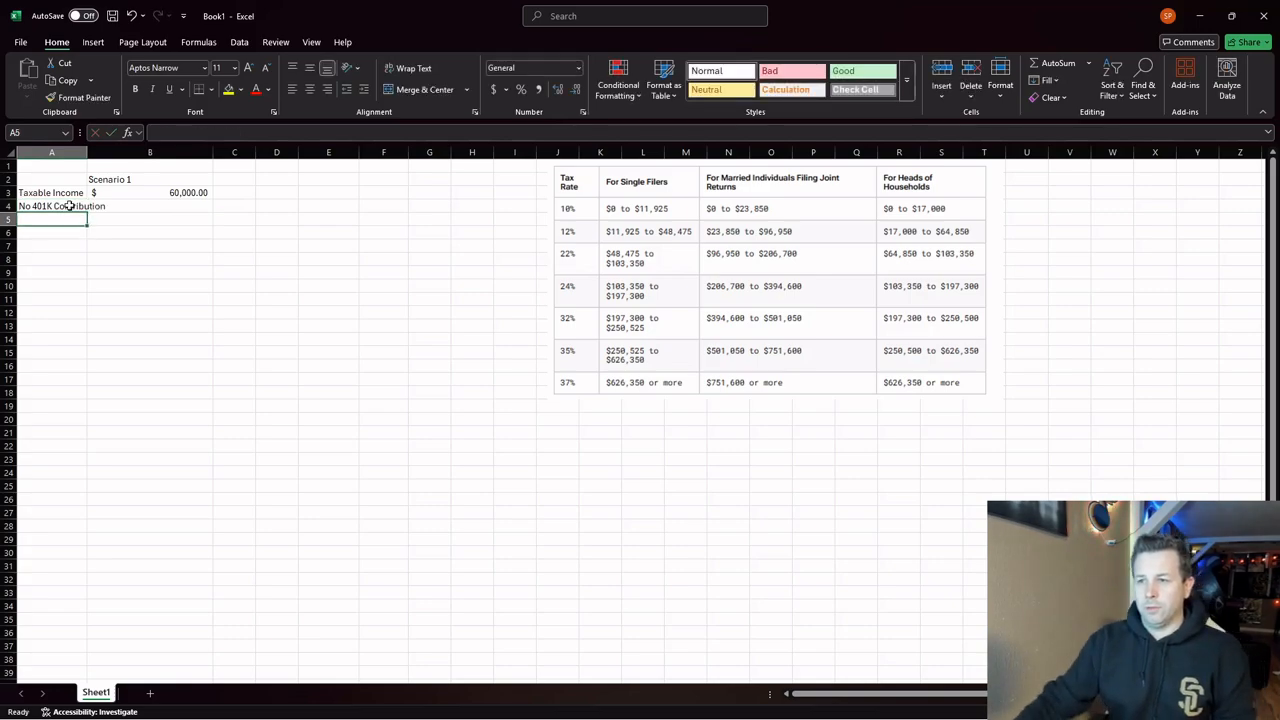
left_click(168, 209)
type("0")
key("Return")
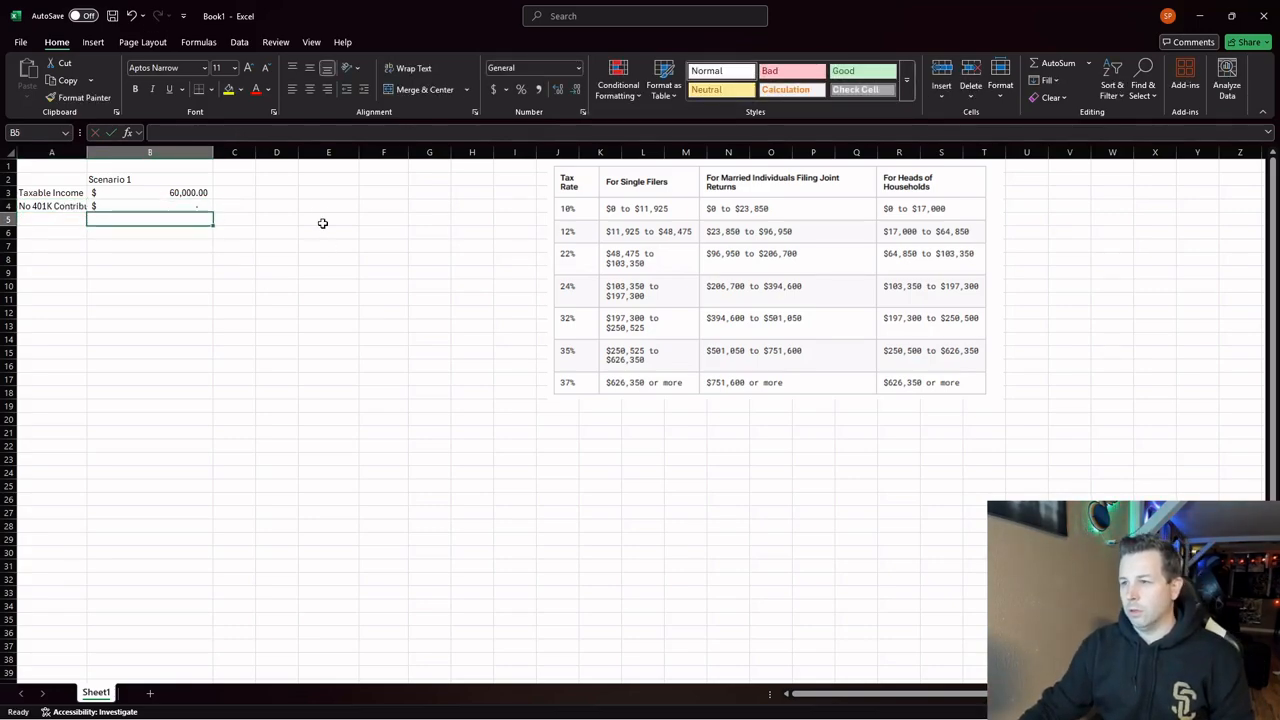
Step: Enter the column heading "Tax Liability" in cell E3
left_click(316, 193)
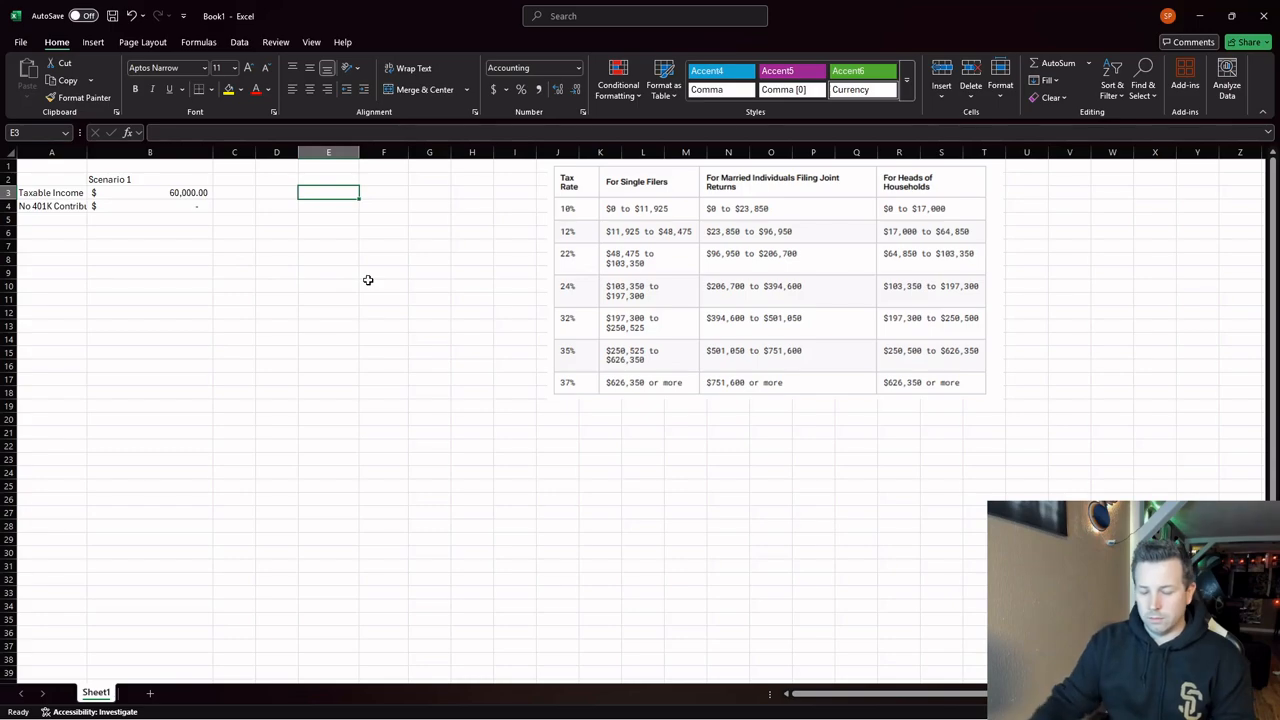
type("Tax")
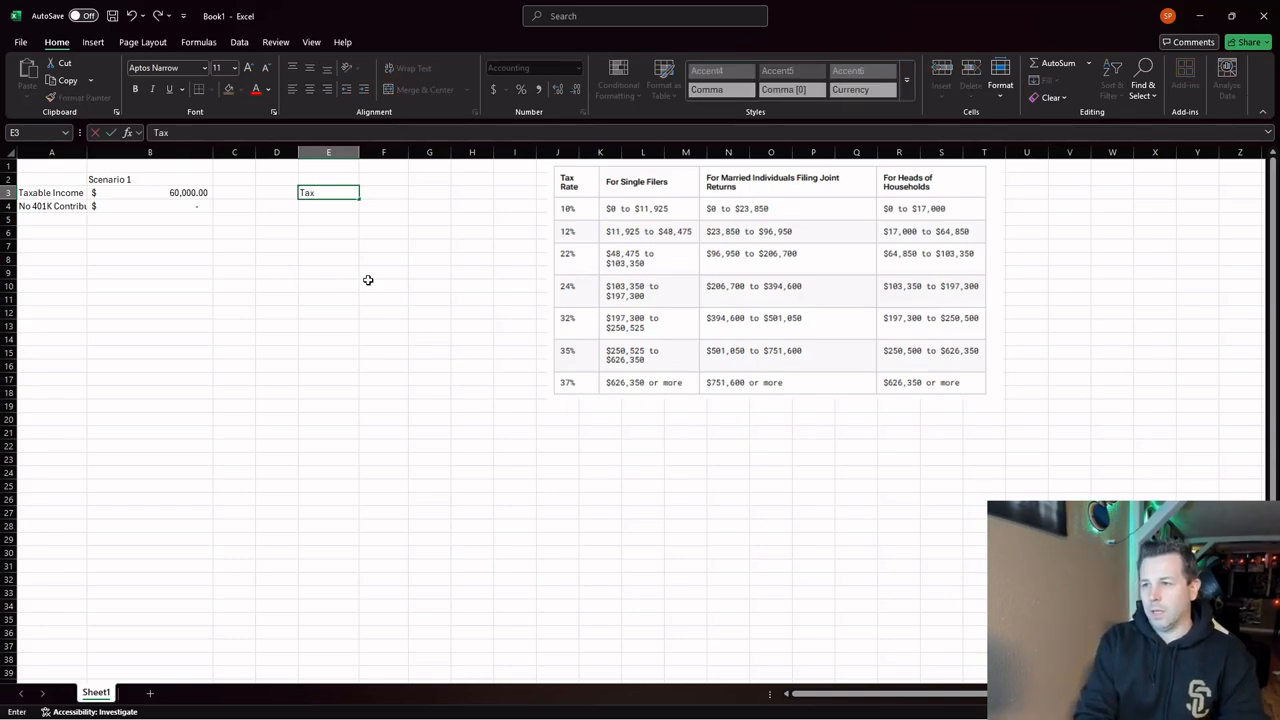
type(" Liability")
key("Return")
key("Left")
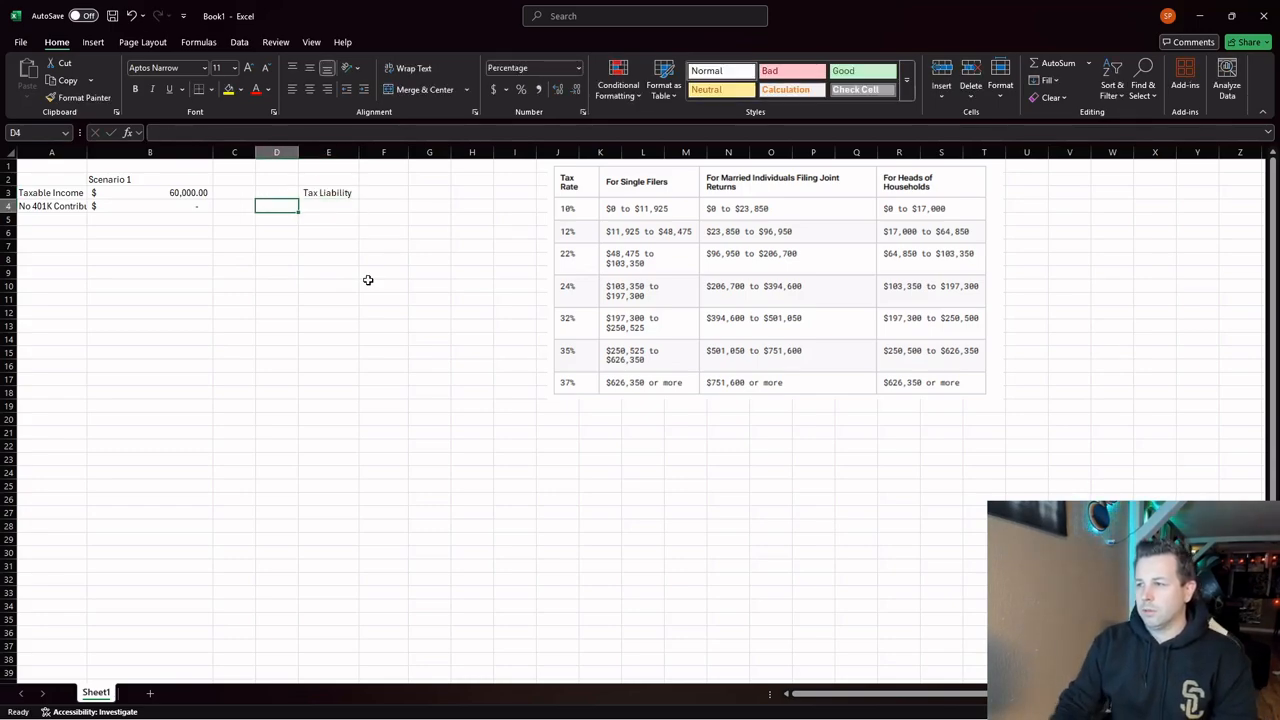
Step: List the tax rates 10%, 12% and 22% down cells D4 to D6
left_click(186, 192)
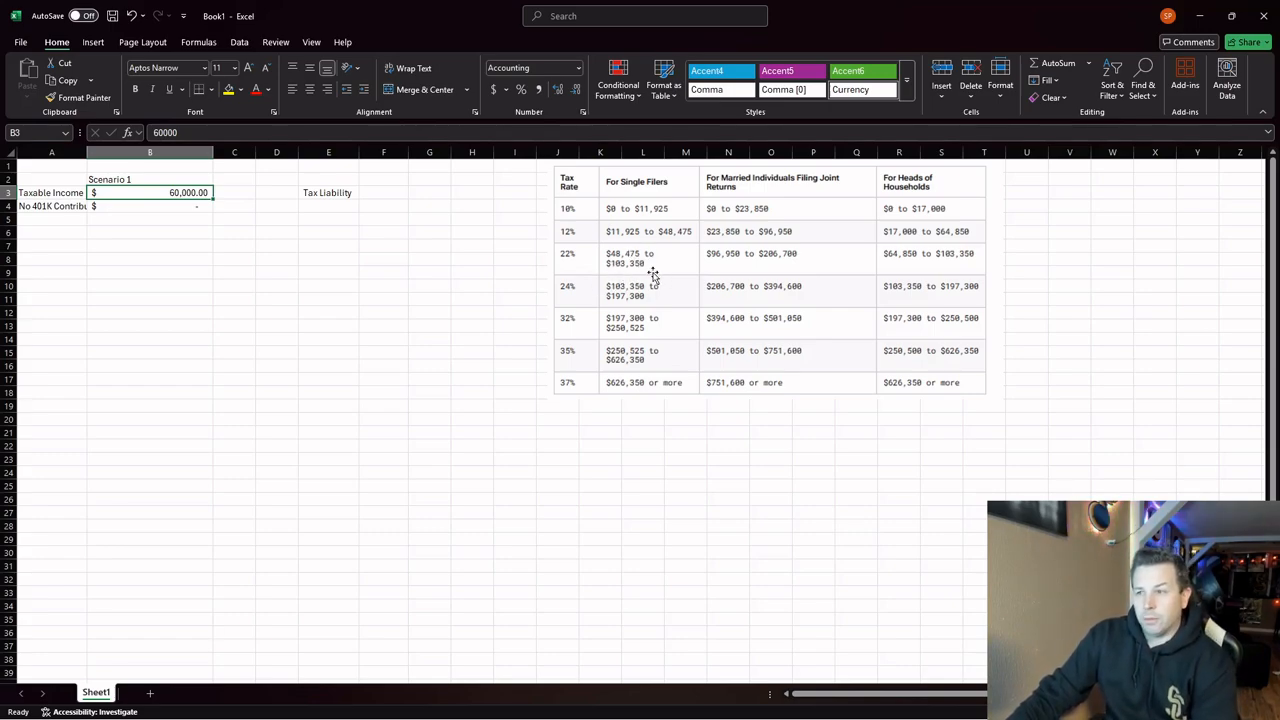
left_click(281, 207)
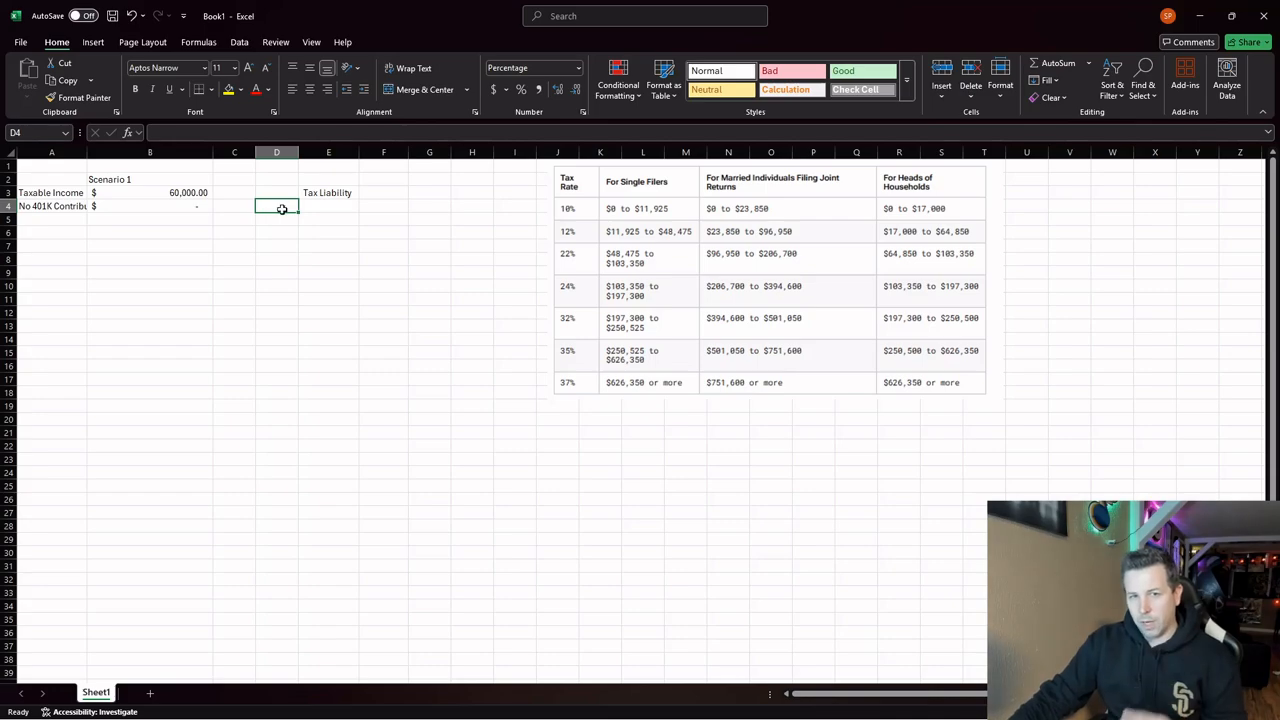
type("10")
key("Return")
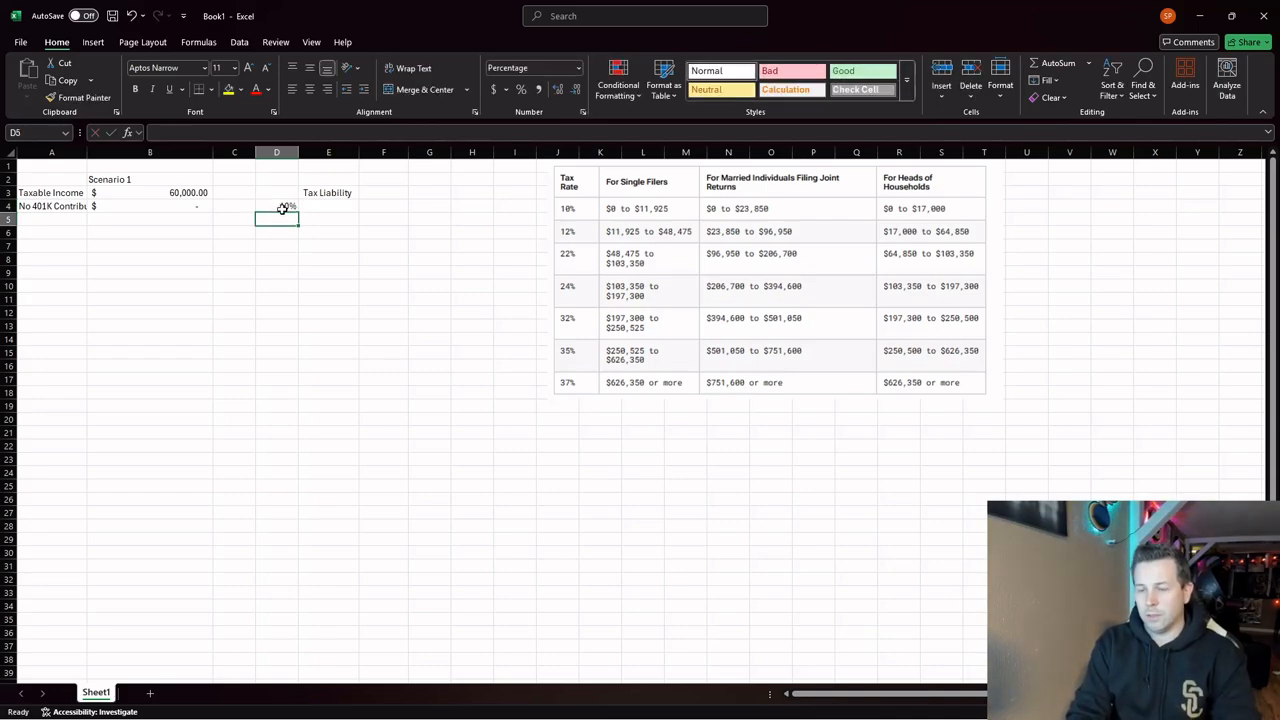
type("12")
key("Return")
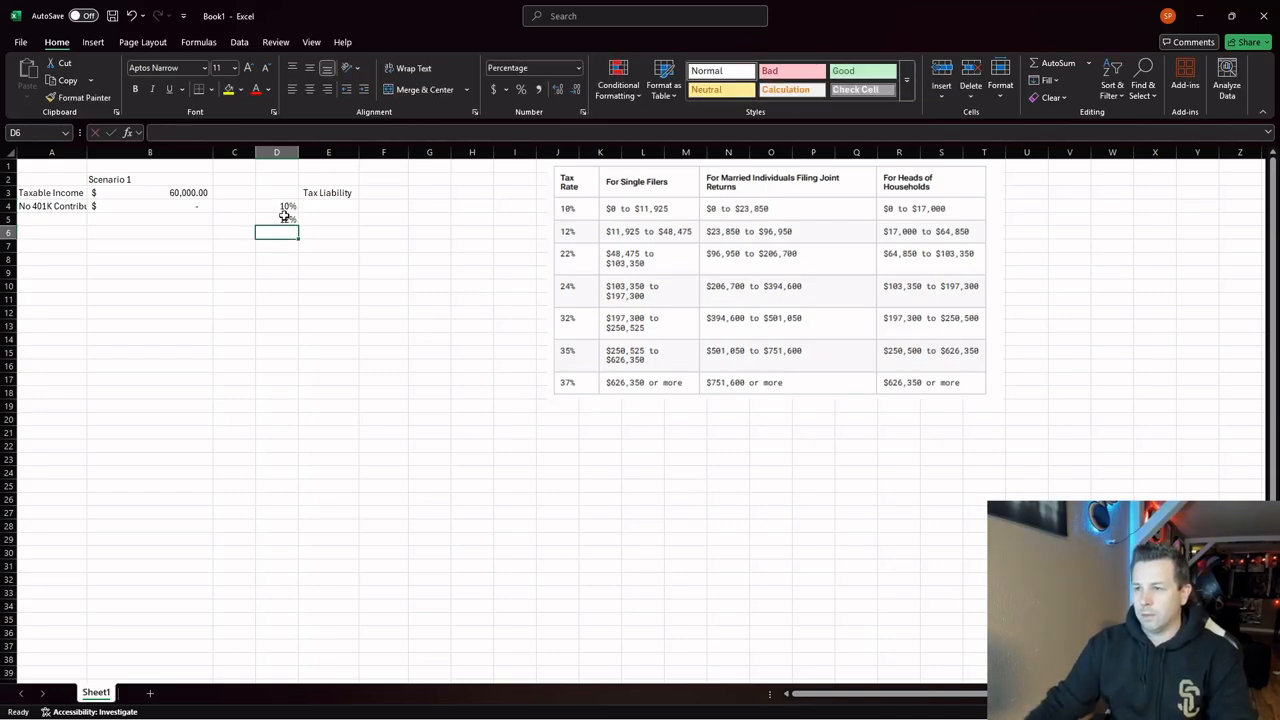
type("22")
key("Return")
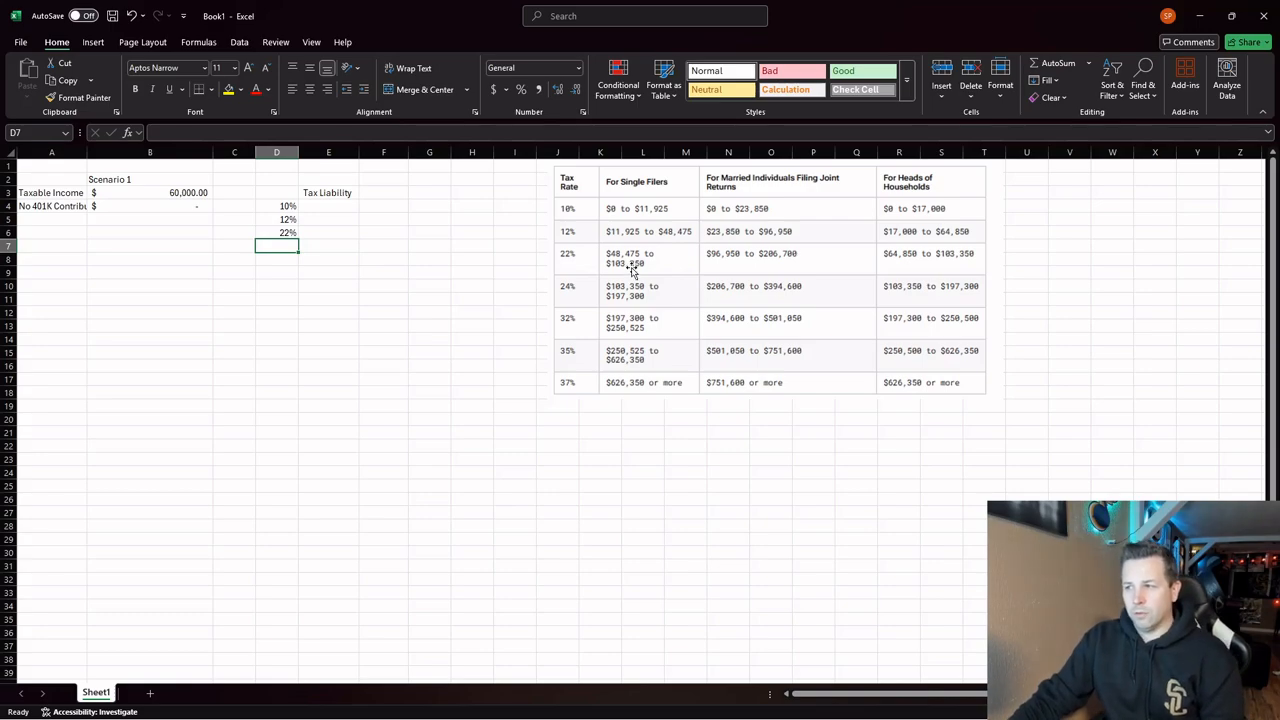
Step: Enter a SUM formula in E7 to total the tax liability cells above it, starting from E4
left_click(336, 245)
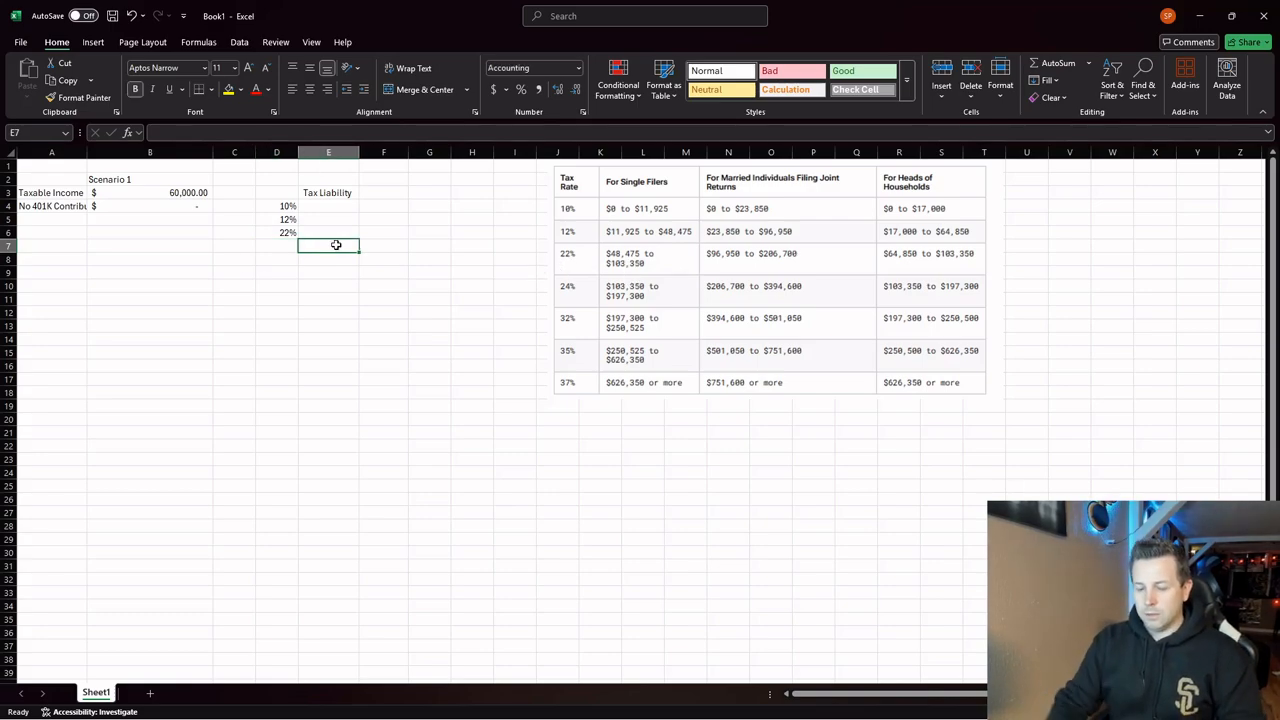
type("=sum(")
left_click_drag(328, 206, 337, 246)
key("Return")
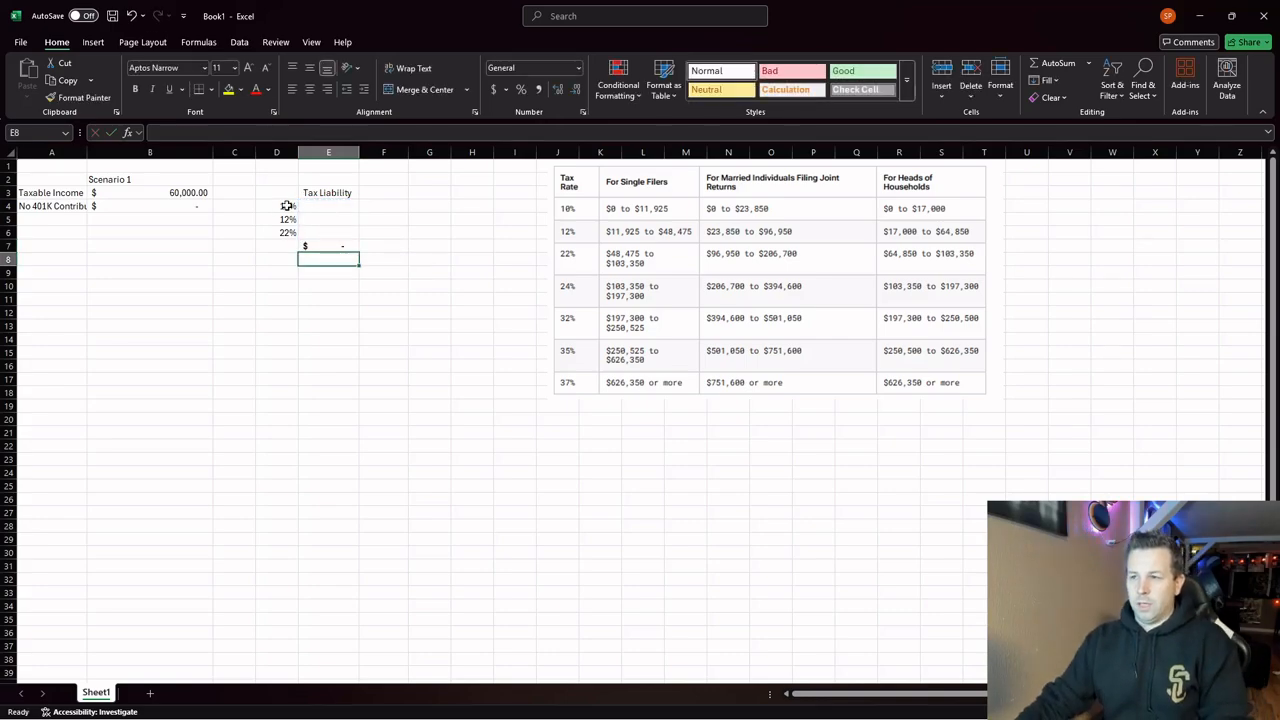
left_click_drag(286, 206, 284, 232)
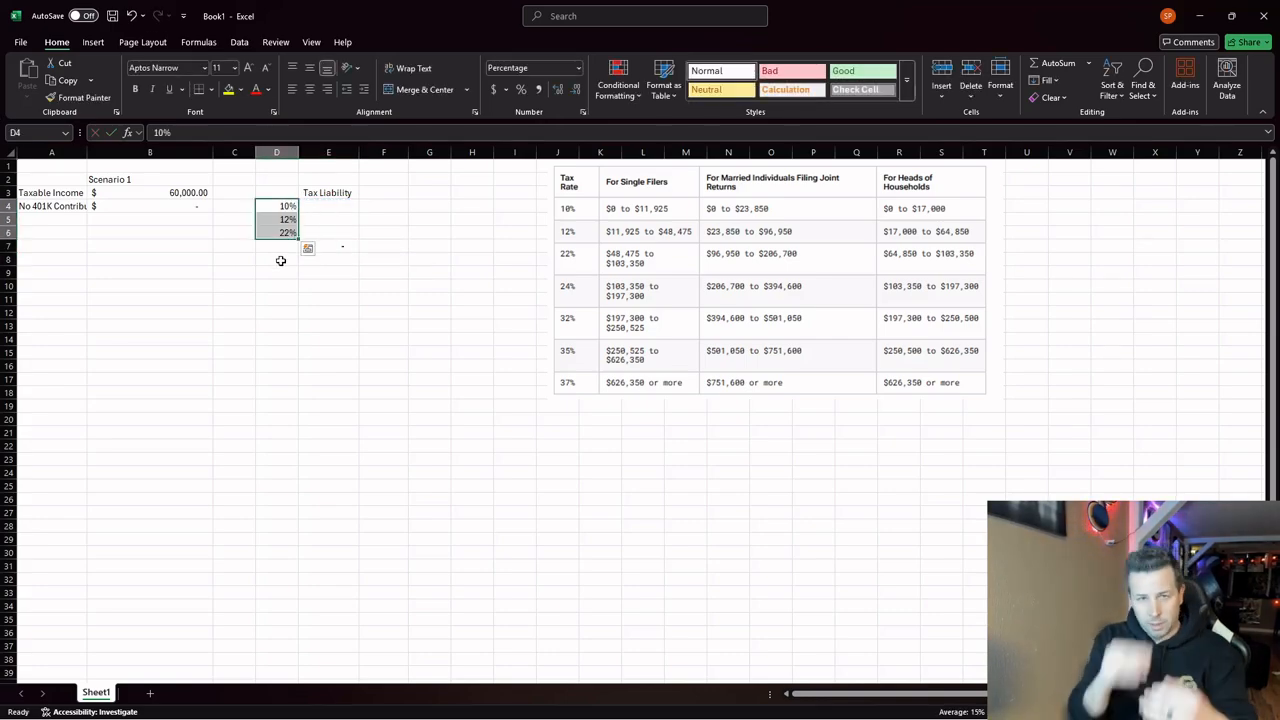
left_click(281, 260)
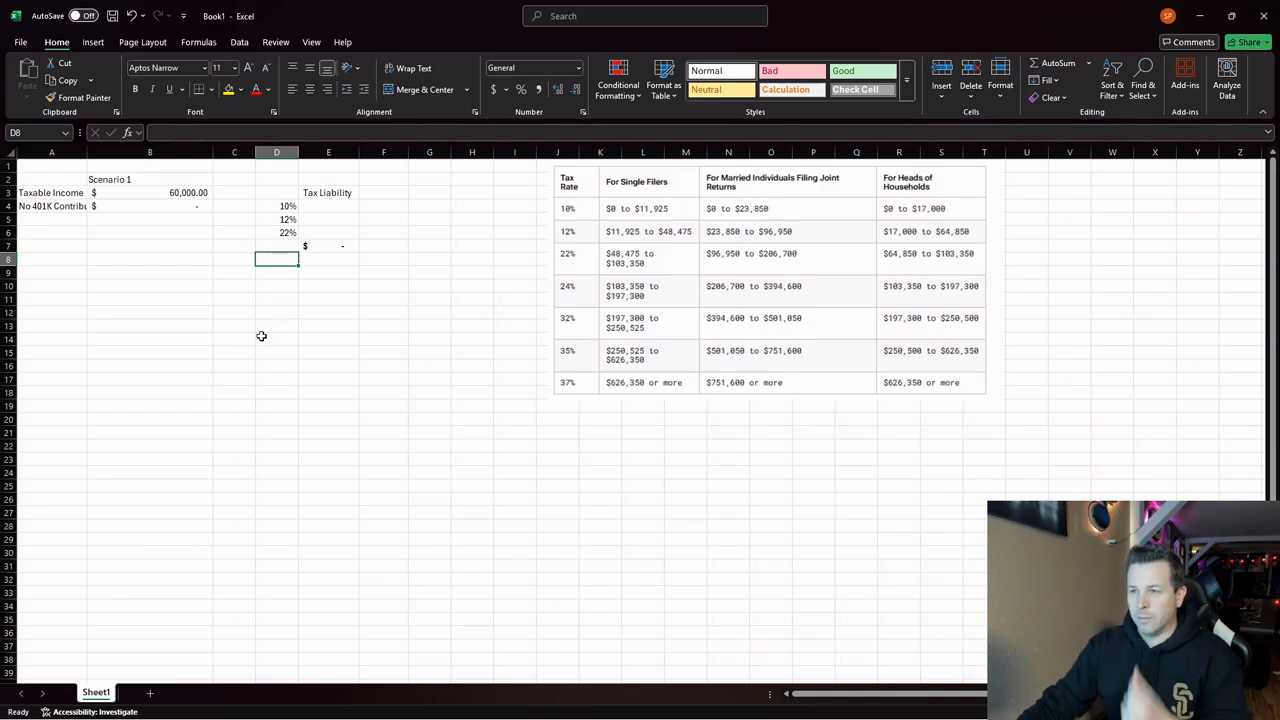
Step: Calculate the 10% bracket's tax in E4 with the formula =11925*D4
left_click(323, 205)
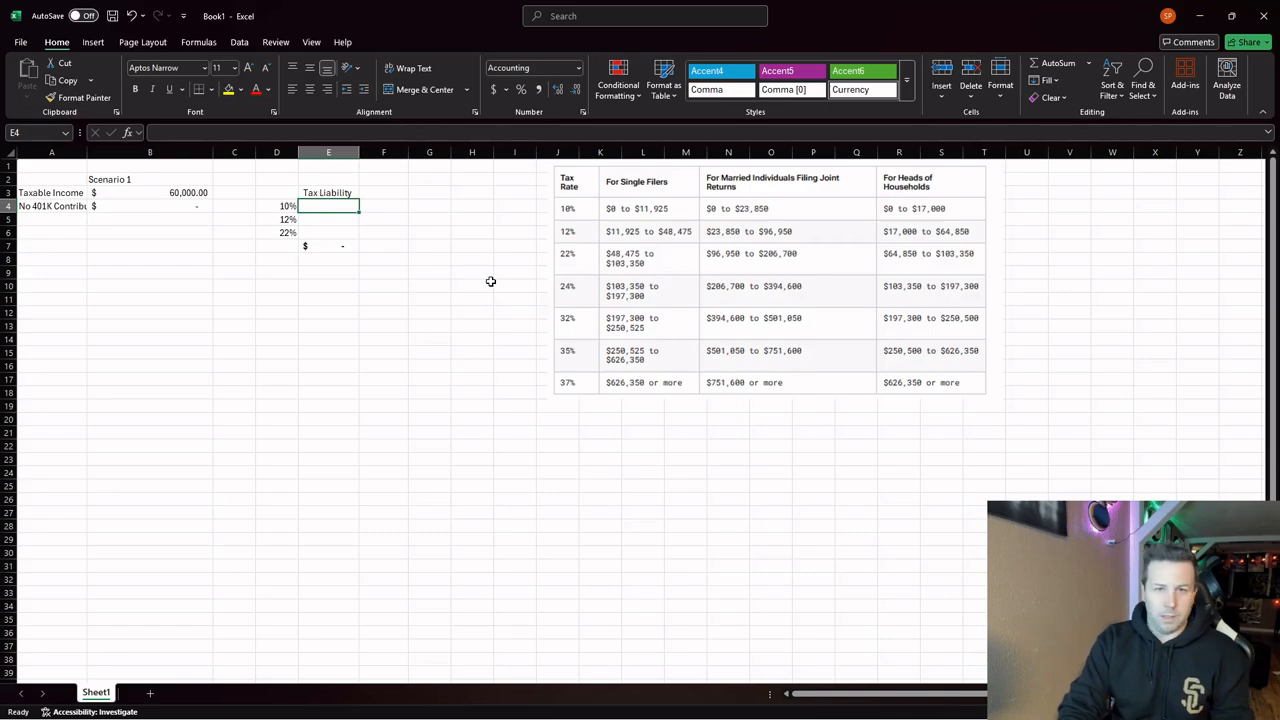
type("=11")
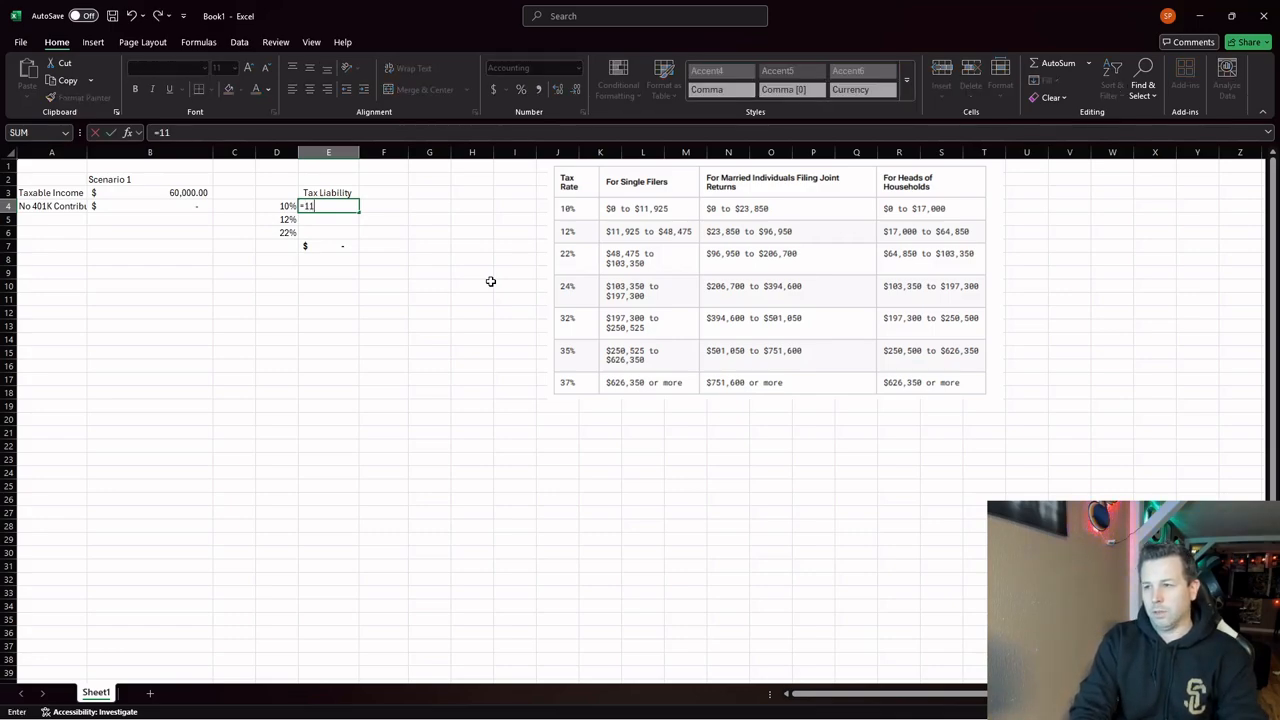
type("925*D4")
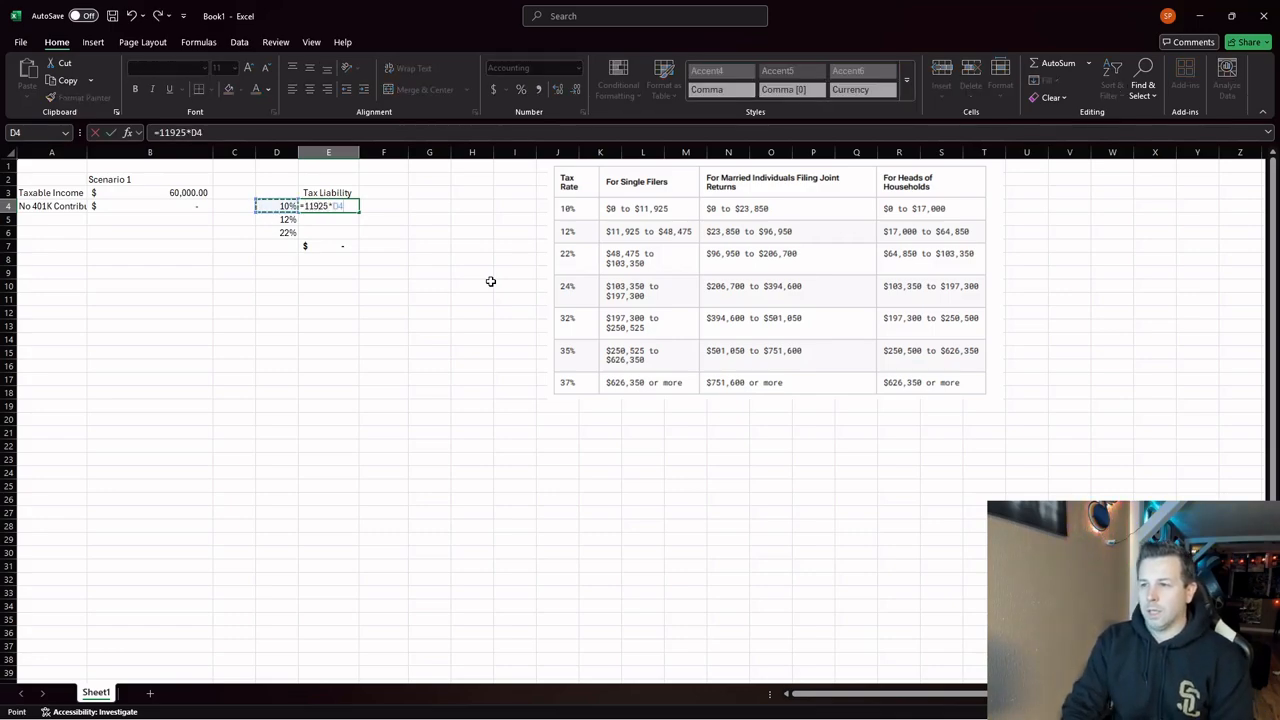
key("Return")
left_click(337, 205)
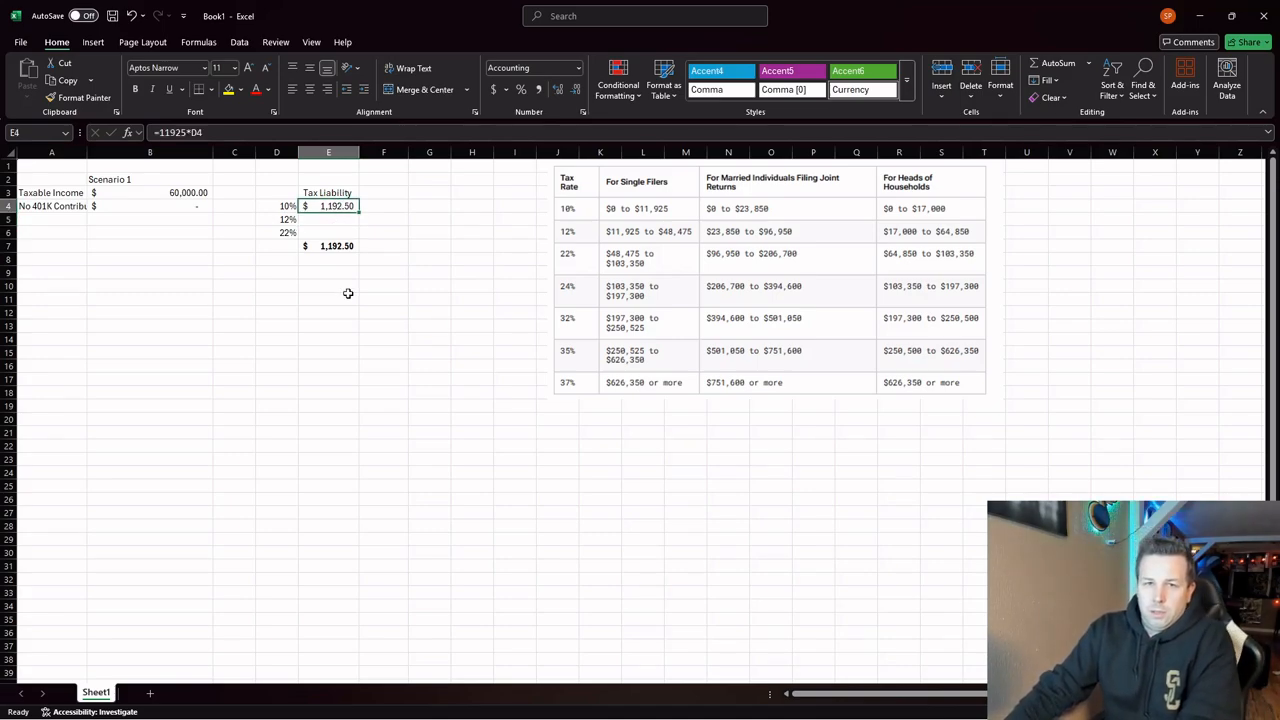
left_click(331, 221)
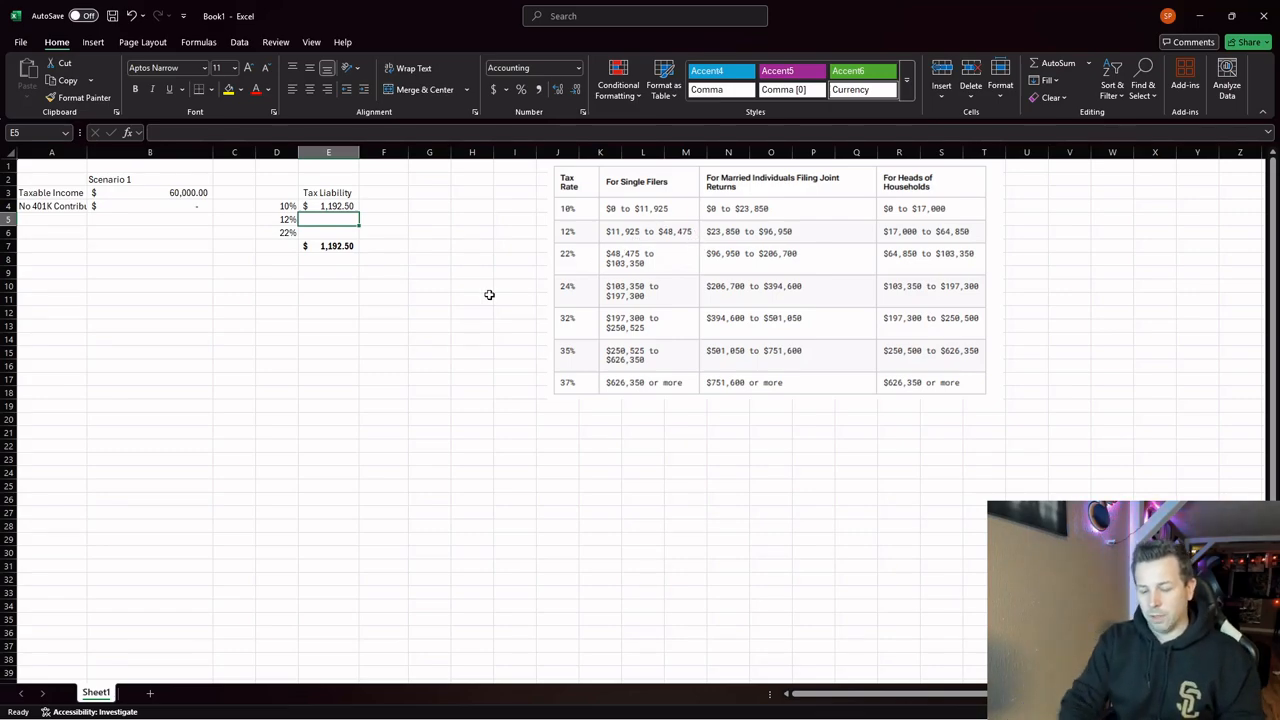
type("=(")
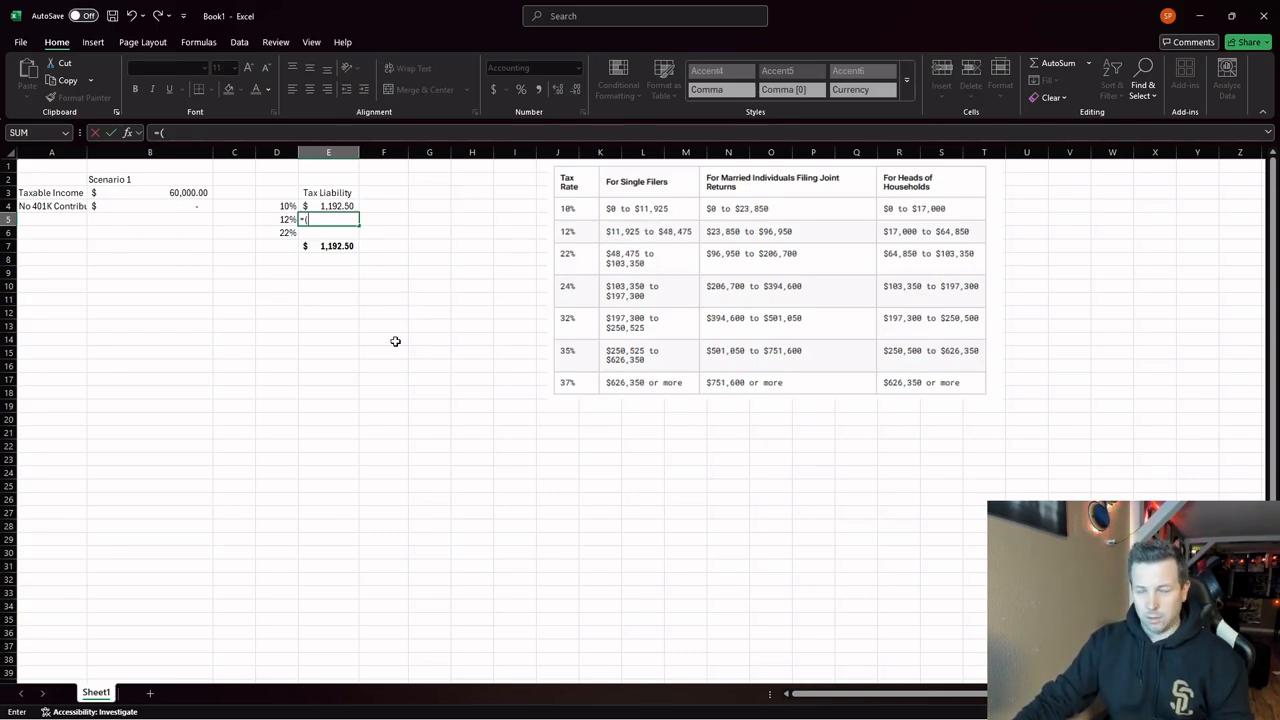
type("484")
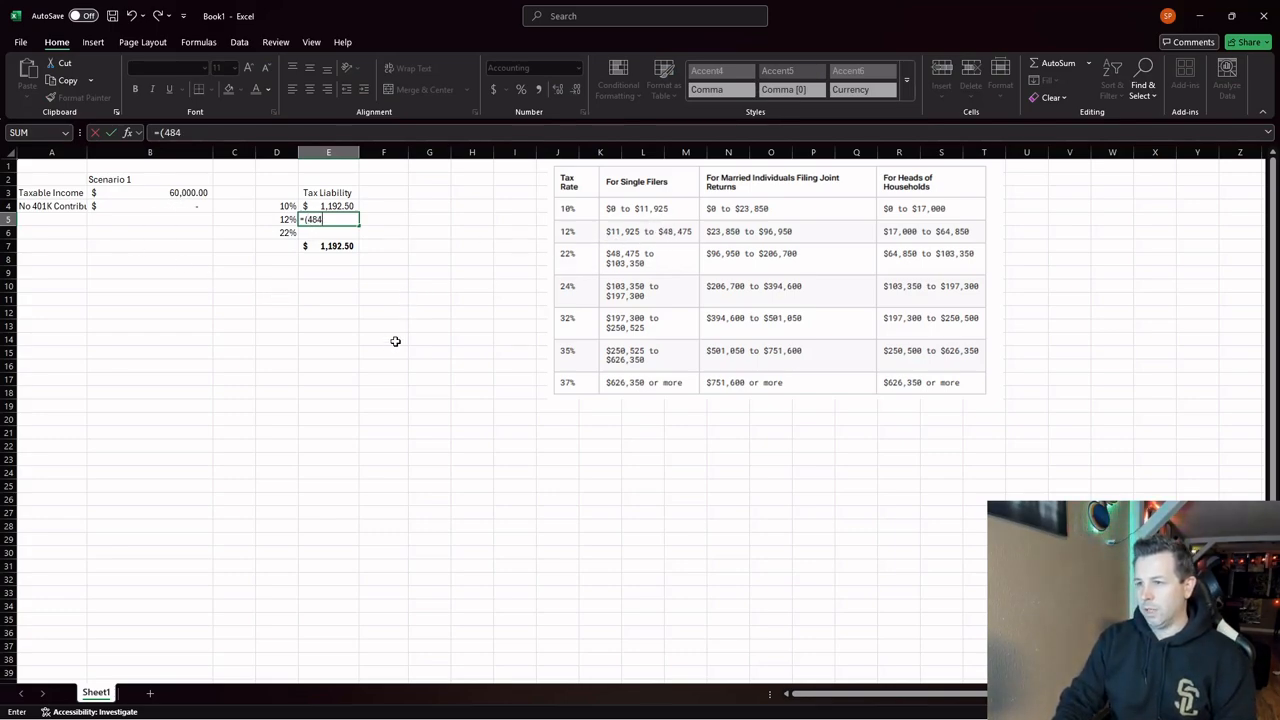
type("75-")
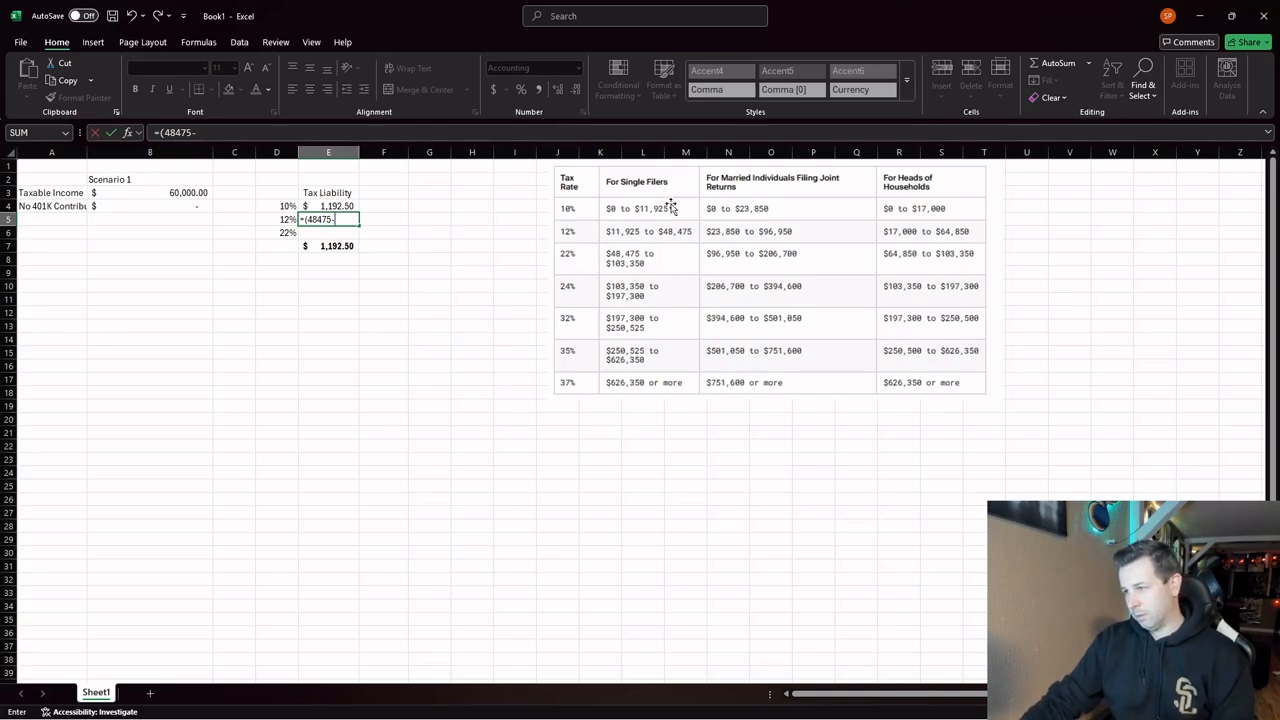
type("11926")
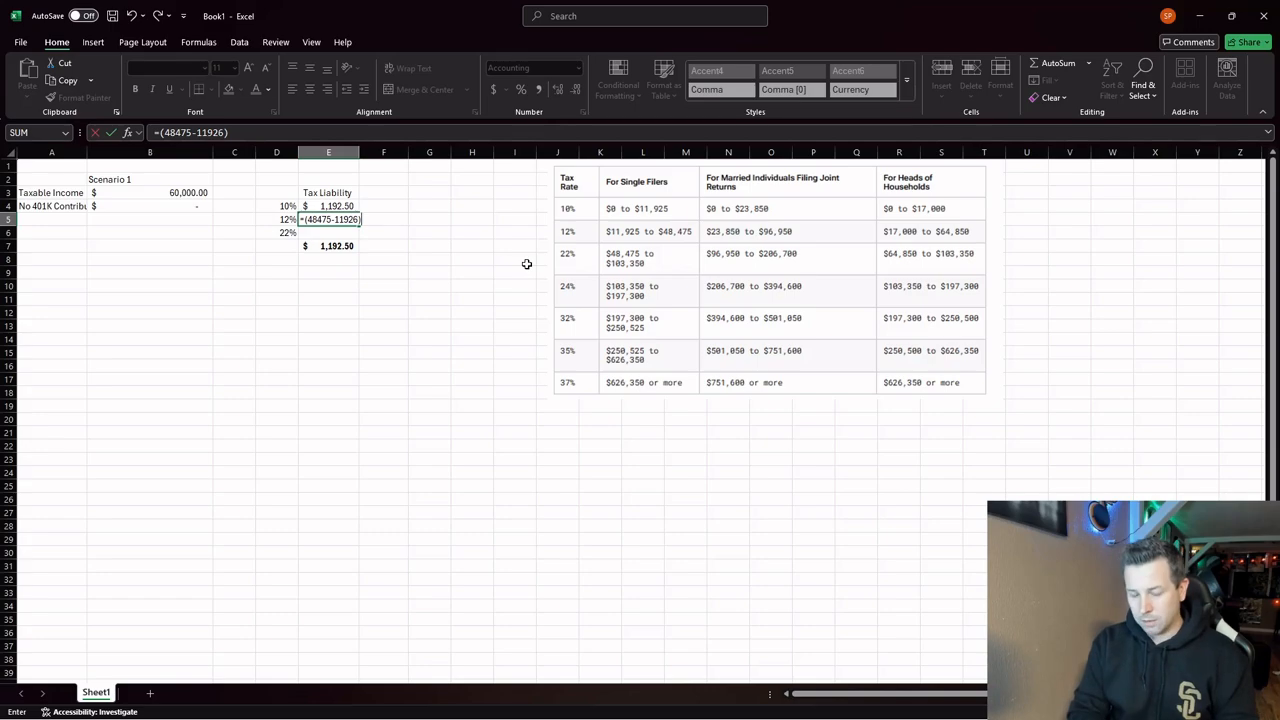
type(")*")
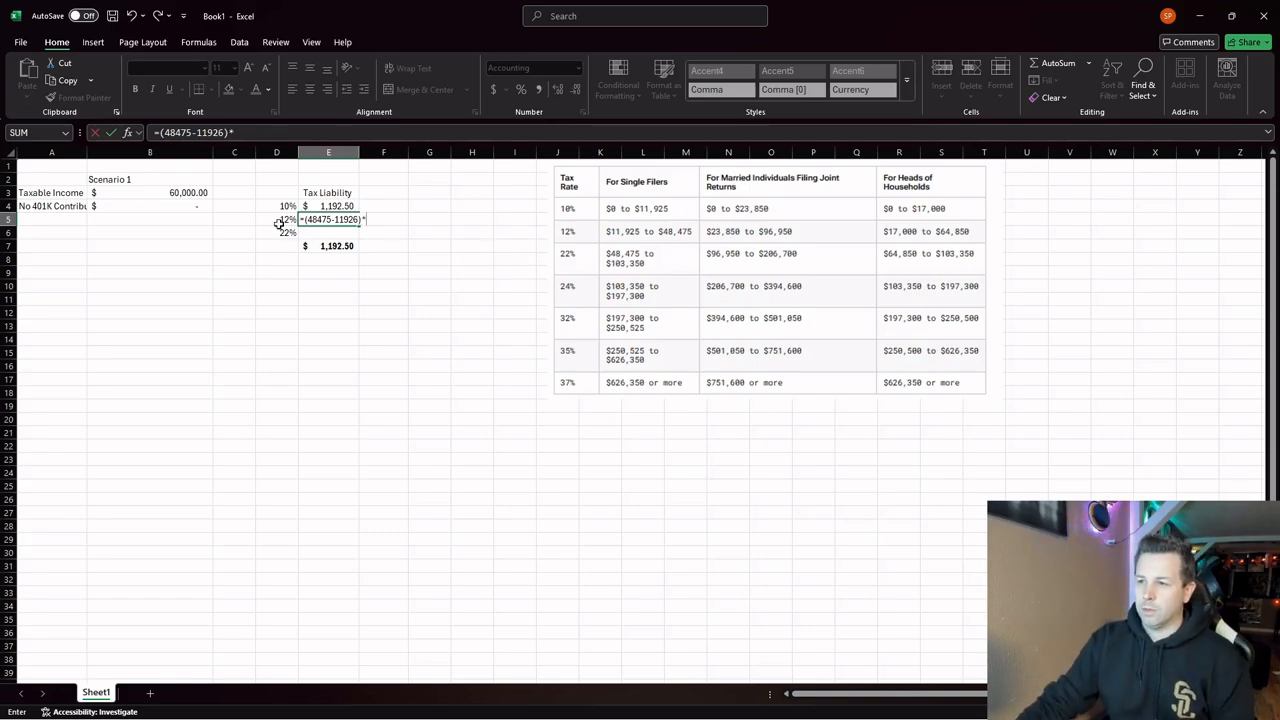
left_click(279, 222)
key("Return")
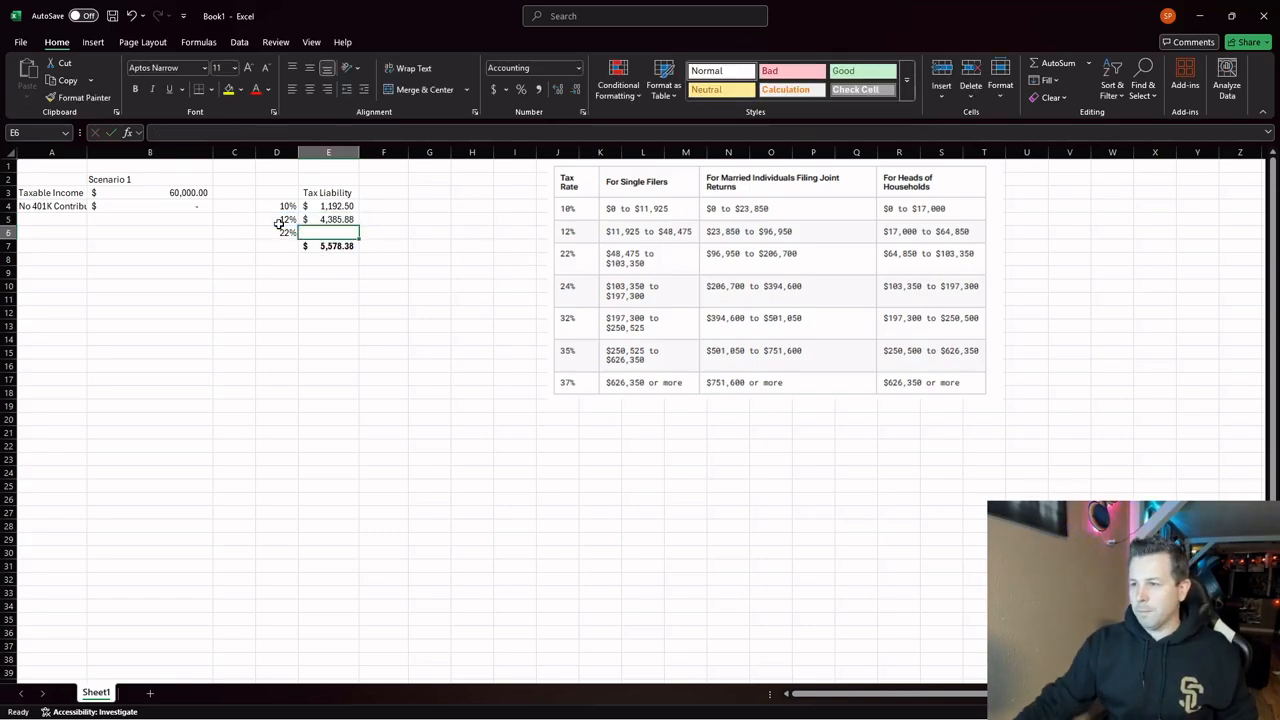
left_click(336, 219)
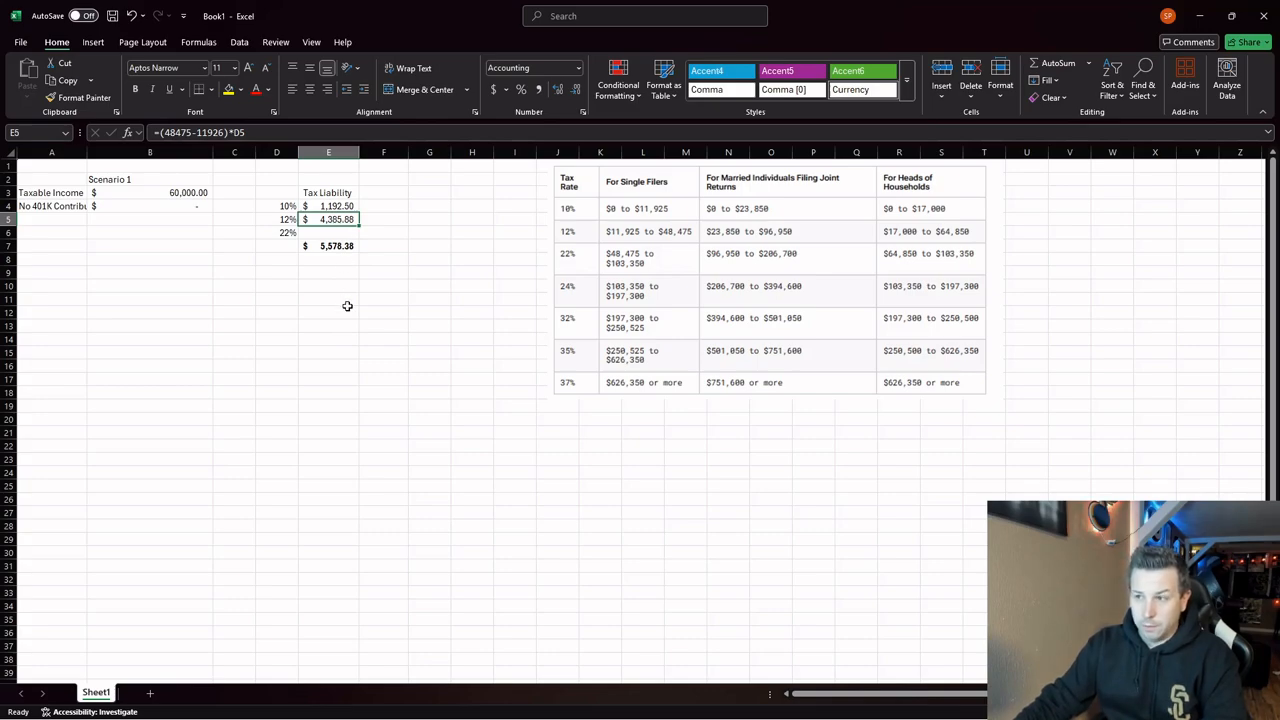
left_click(332, 232)
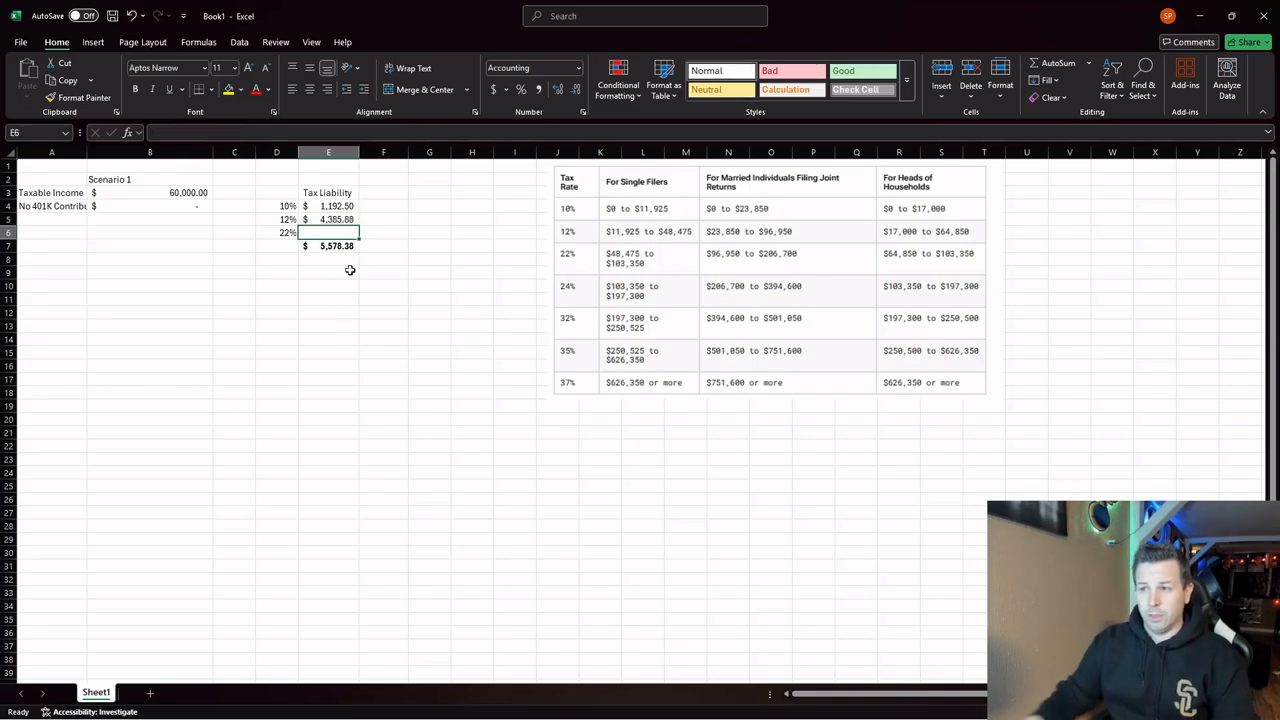
type("=")
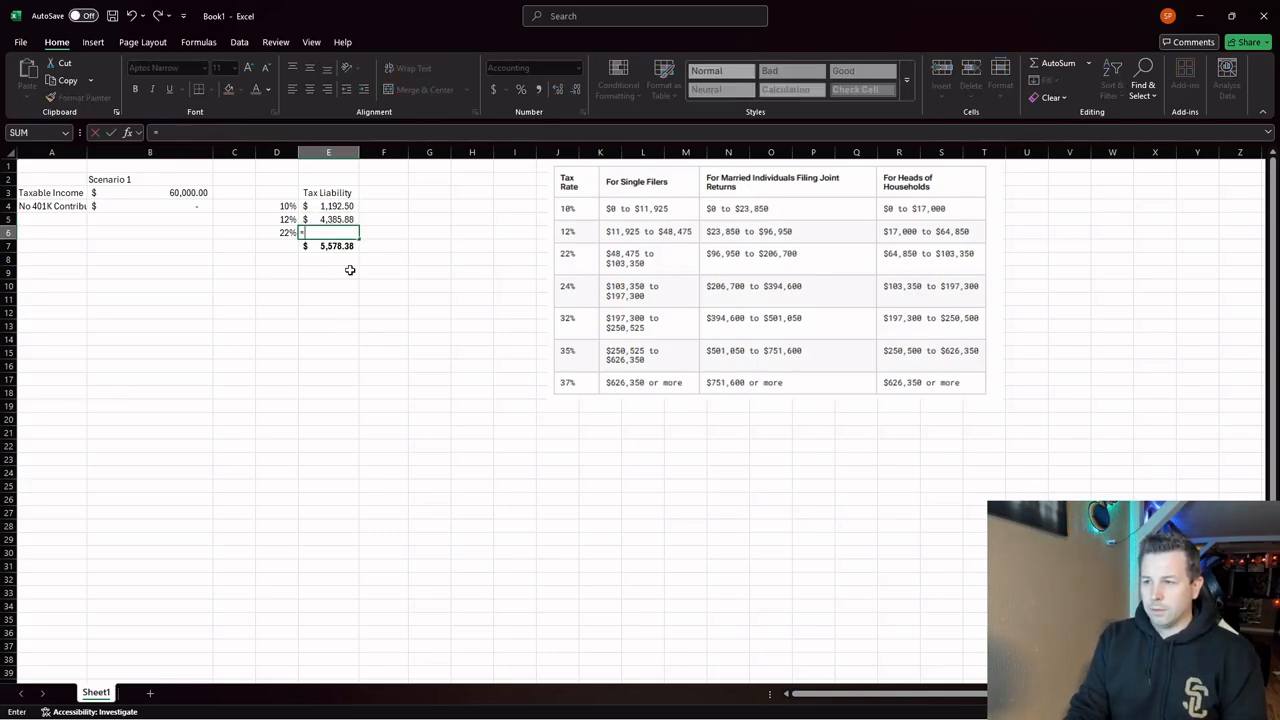
type("(")
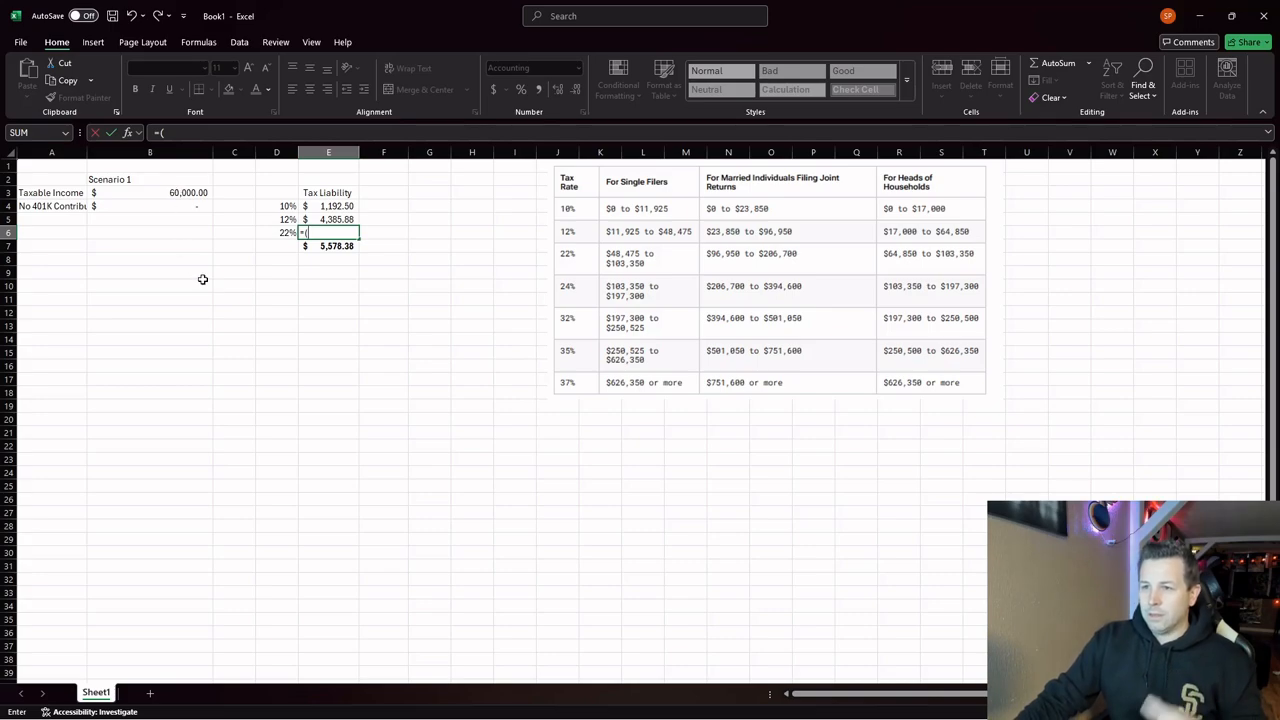
type("0000-")
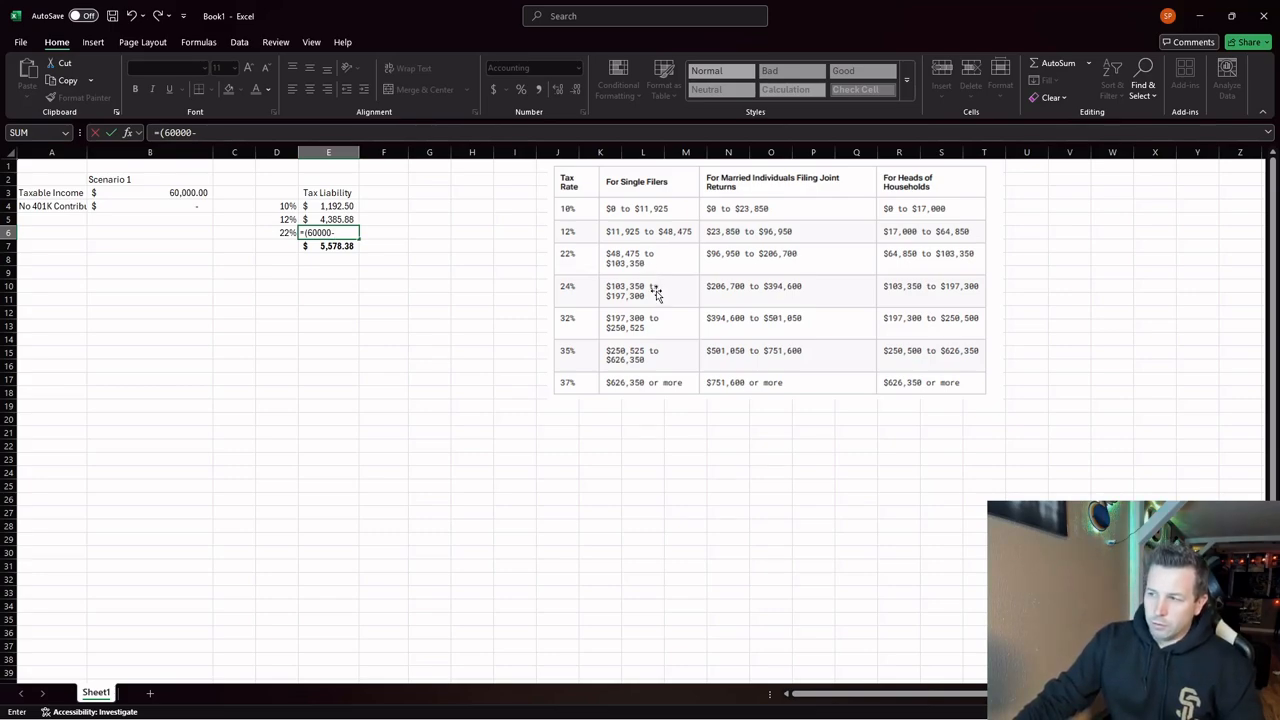
type("48476")
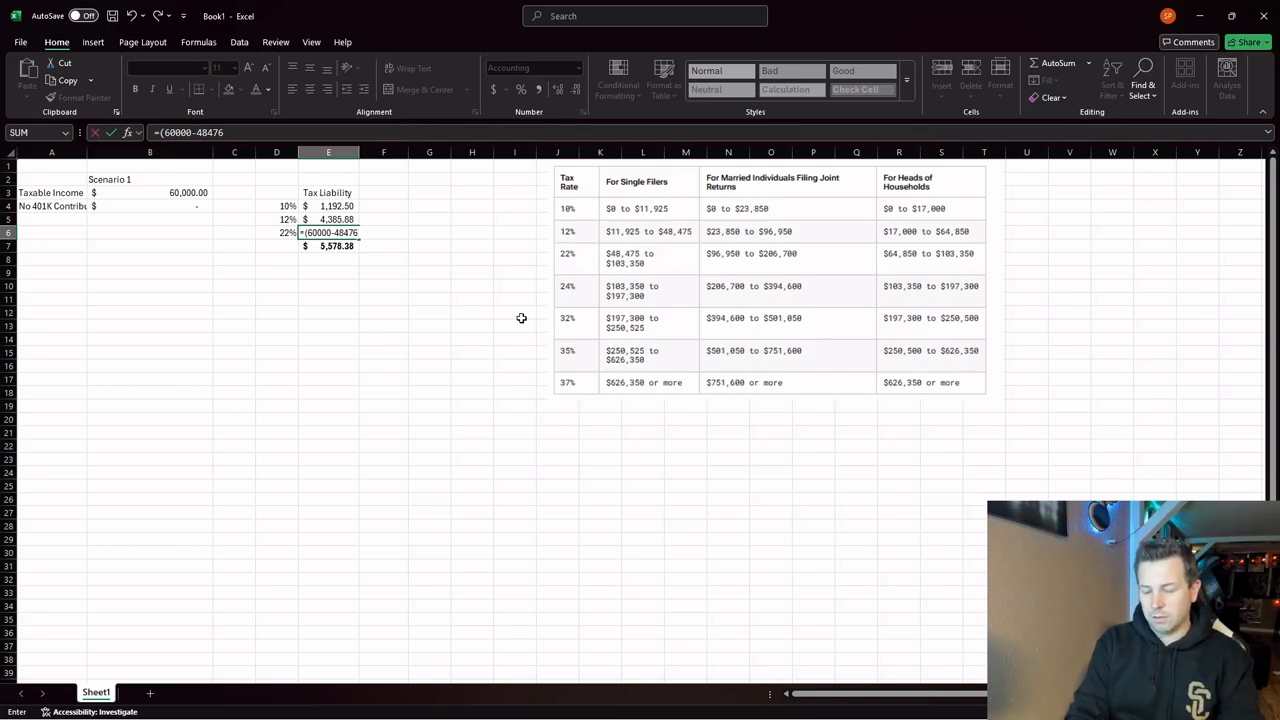
type(")*")
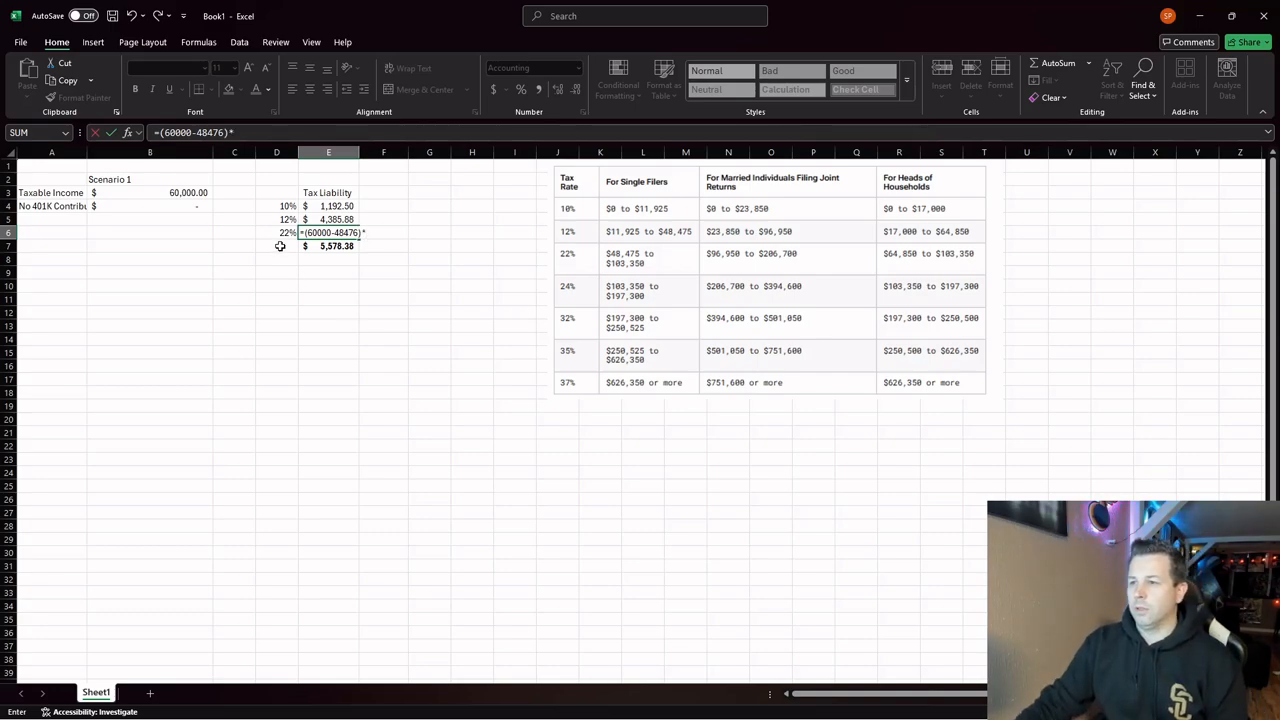
left_click(279, 232)
key("Return")
Step: Label the tax liability sum by entering Total in D7
left_click(283, 246)
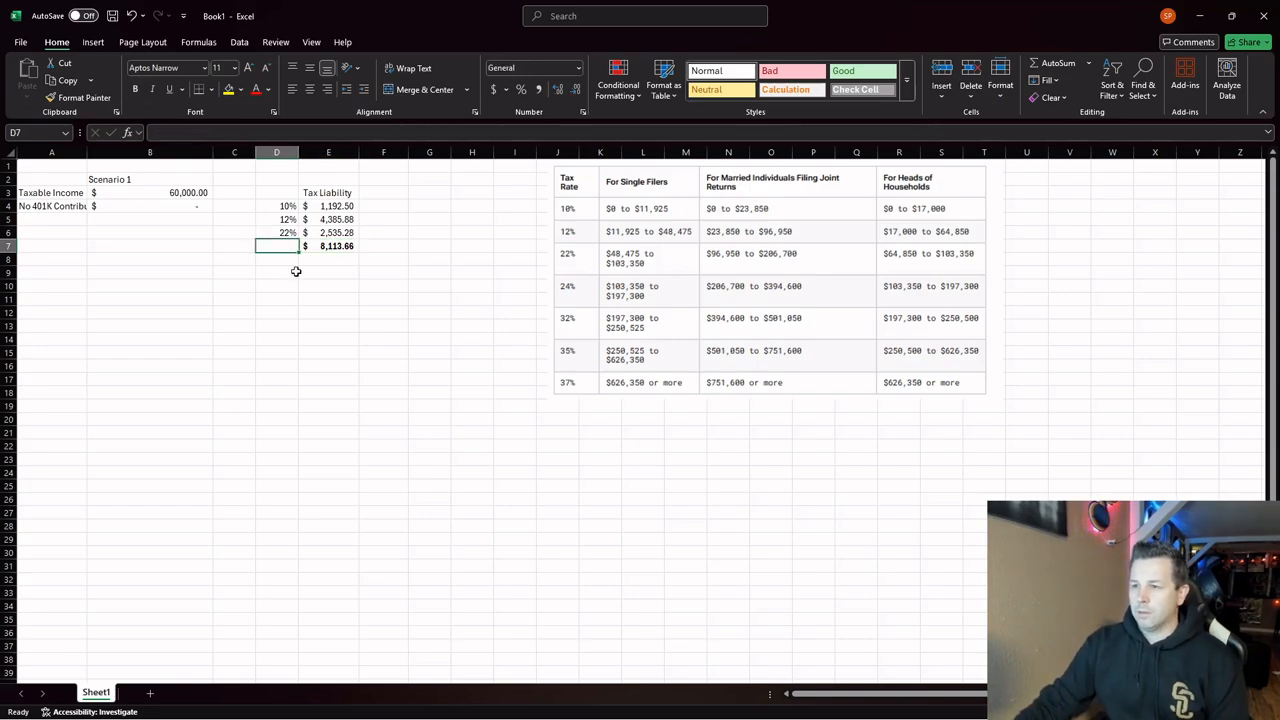
type("Total")
key("Return")
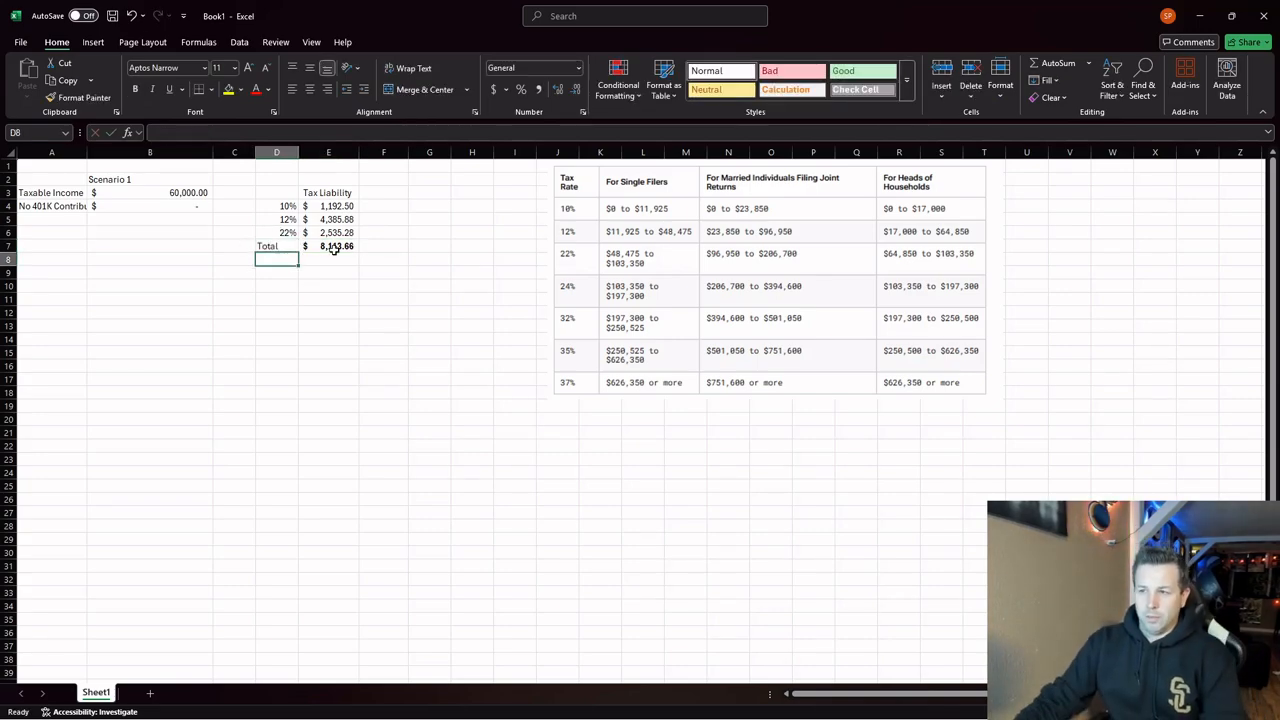
key("Up")
key("Right")
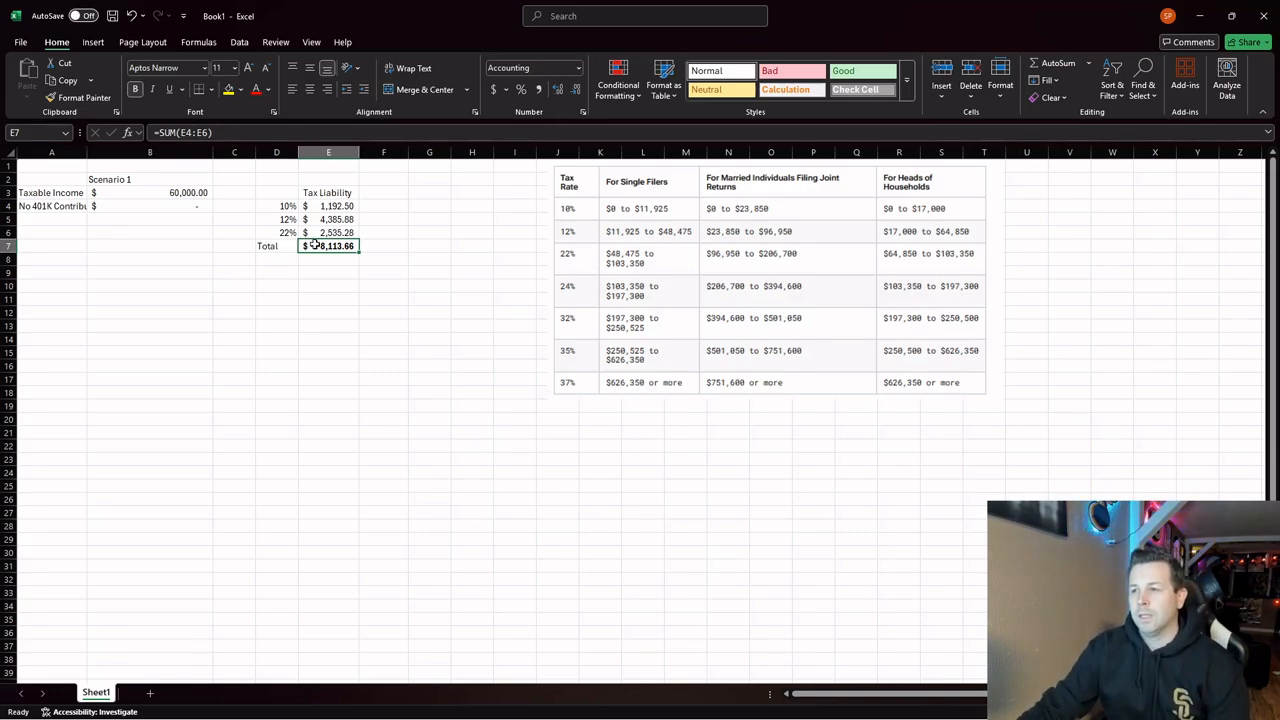
Step: Copy the Scenario 1 block A2:E7 to A10, and fit column A's width to its labels
left_click_drag(45, 181, 313, 246)
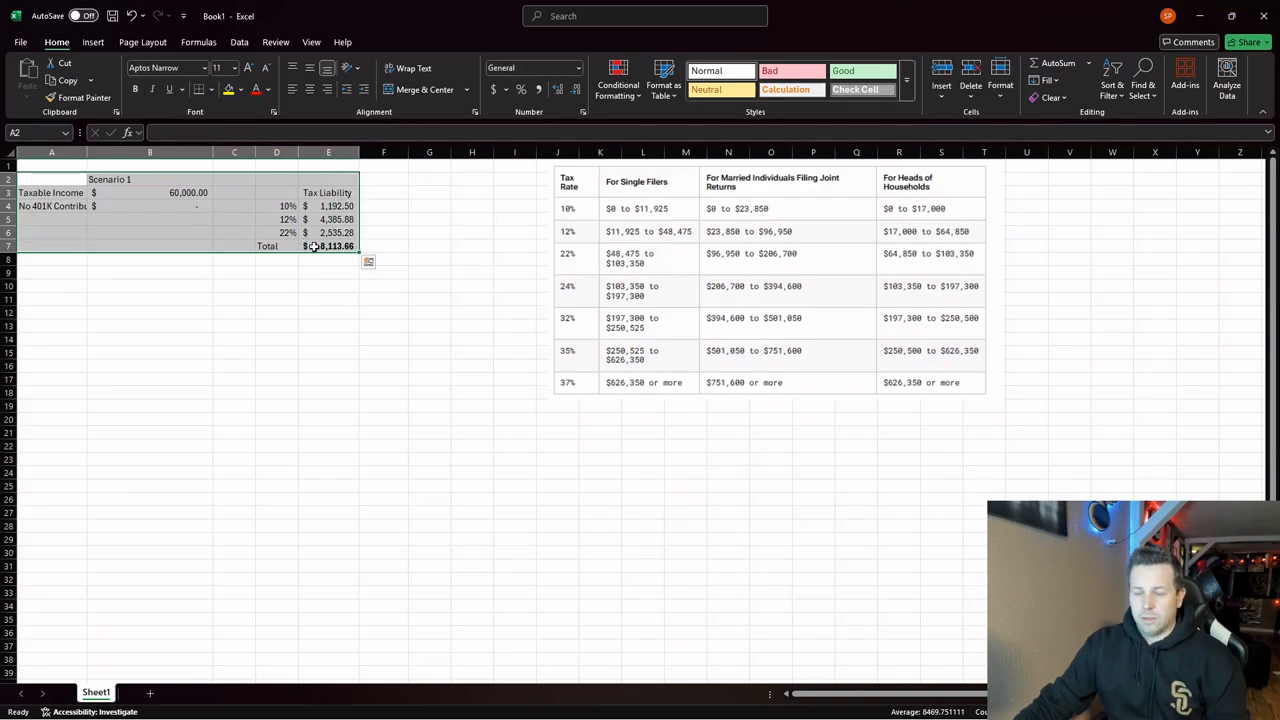
key("ctrl+c")
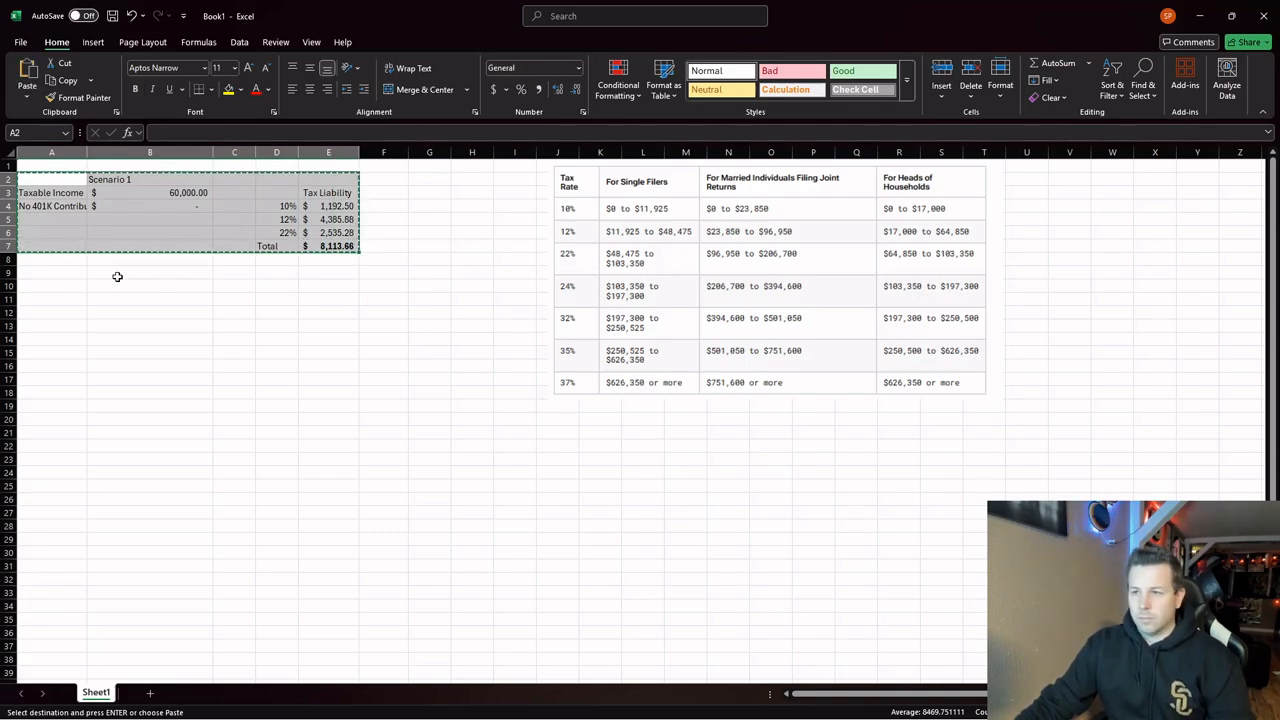
double_click(87, 152)
left_click(62, 286)
key("ctrl+v")
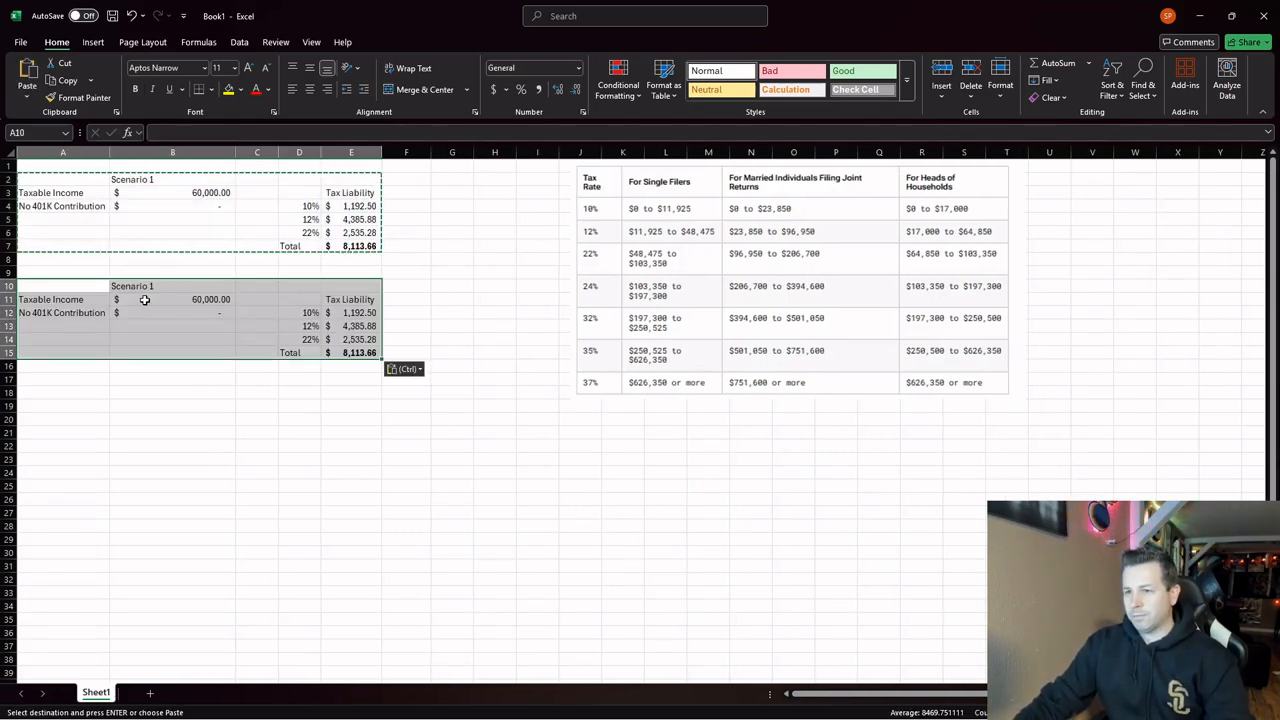
Step: Rename the copied block's heading in B10 to Scenario 2
left_click(143, 286)
left_click(281, 133)
key("BackSpace")
type("2")
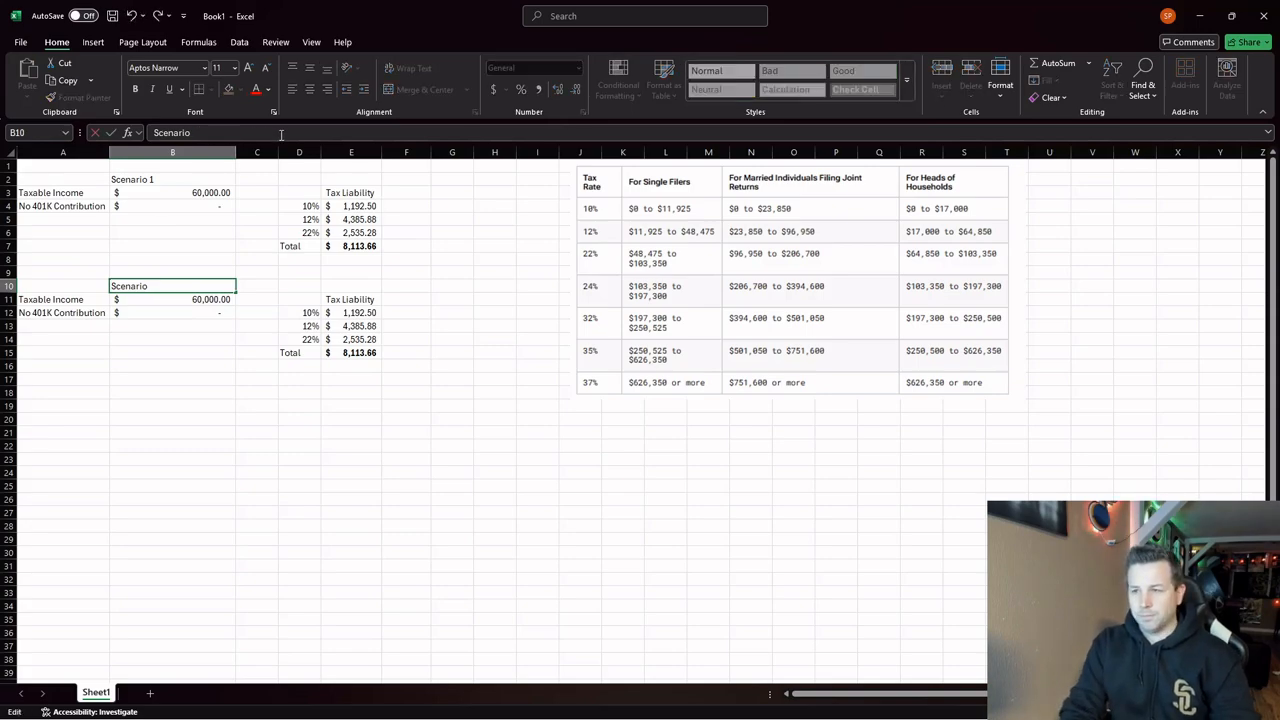
key("Return")
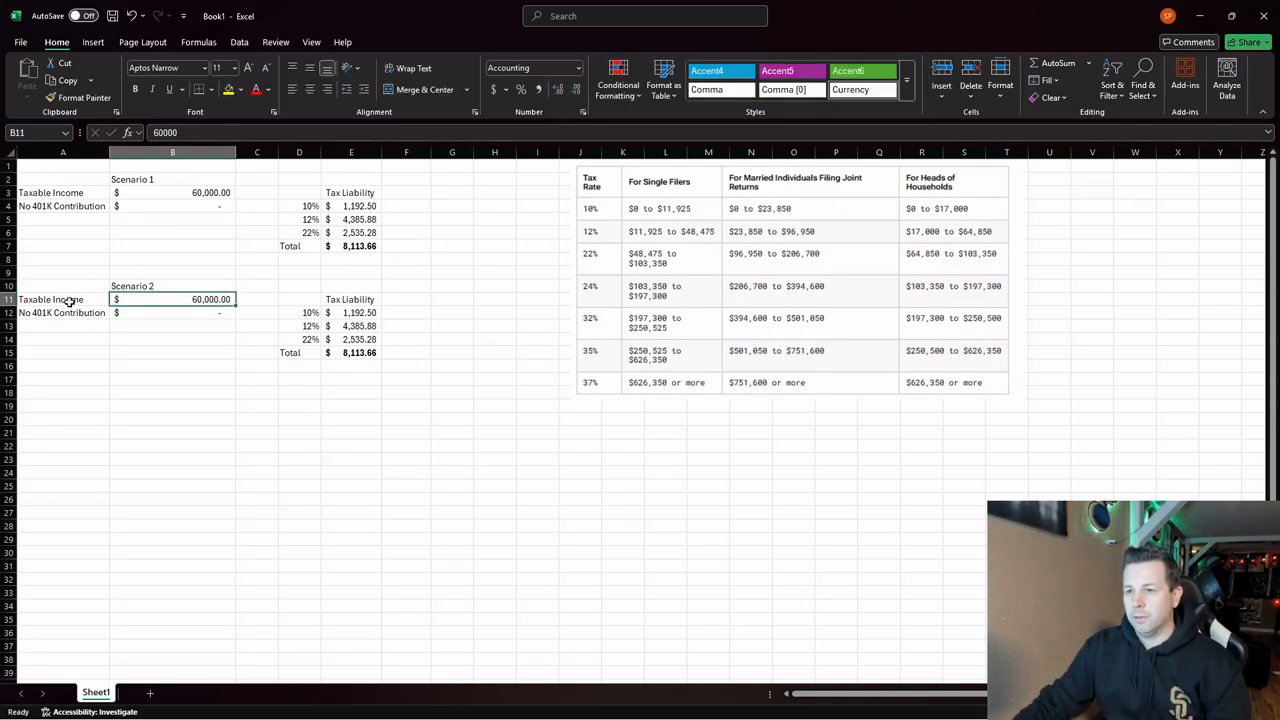
Step: Change the Scenario 2 contribution label in A12 to 401K Contribution
left_click(62, 299)
left_click(188, 317)
left_click(75, 313)
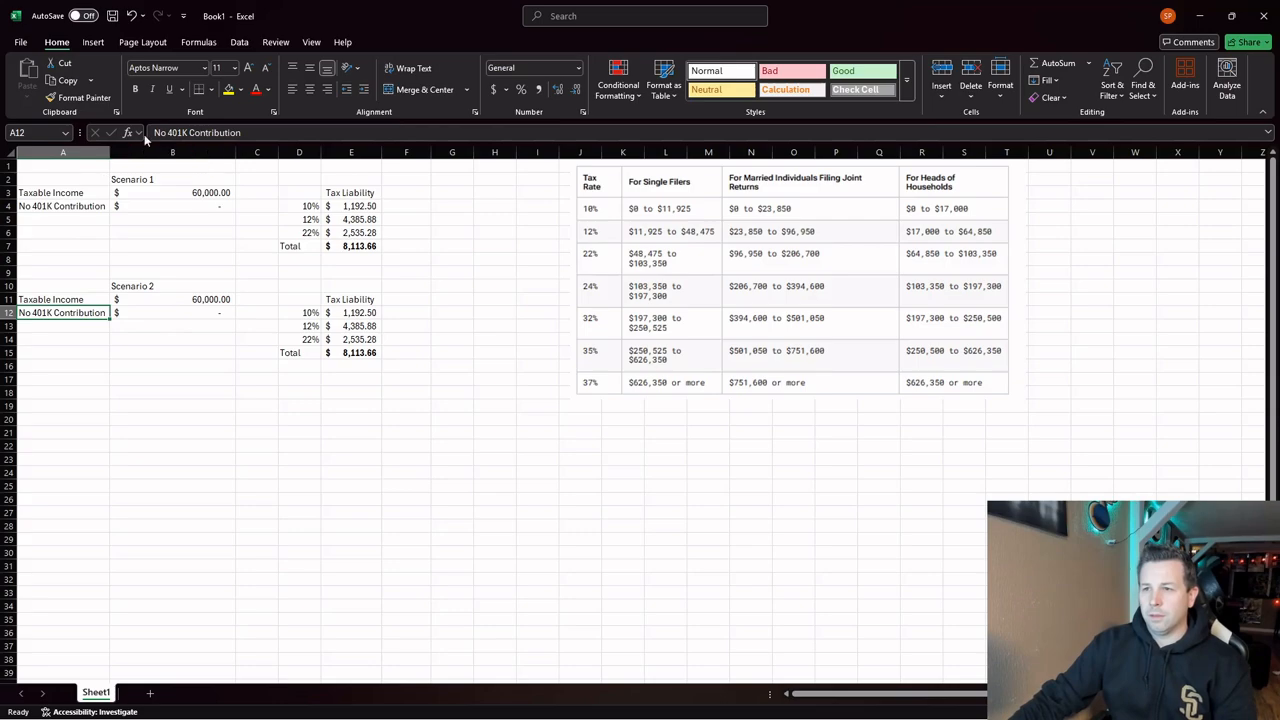
left_click(170, 133)
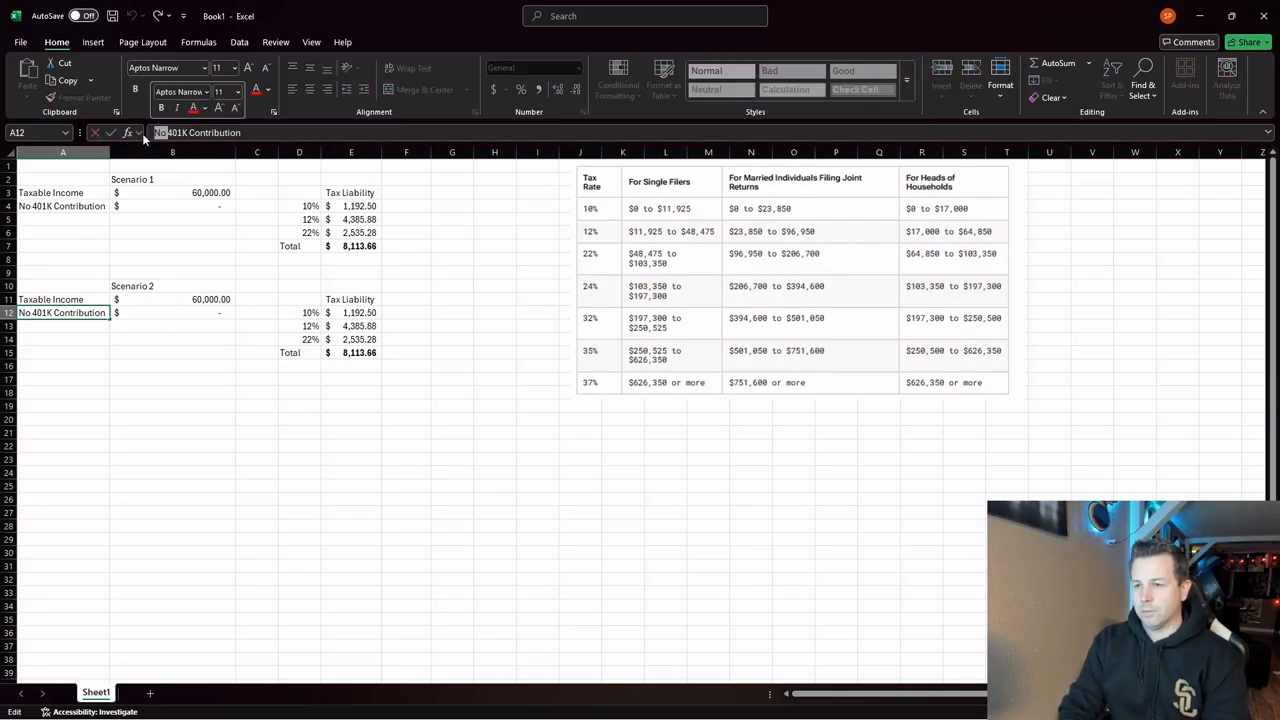
key("BackSpace")
key("BackSpace")
key("BackSpace")
key("Return")
Step: Calculate a 10% 401K contribution in B12 with the formula =B11*.1
left_click(210, 312)
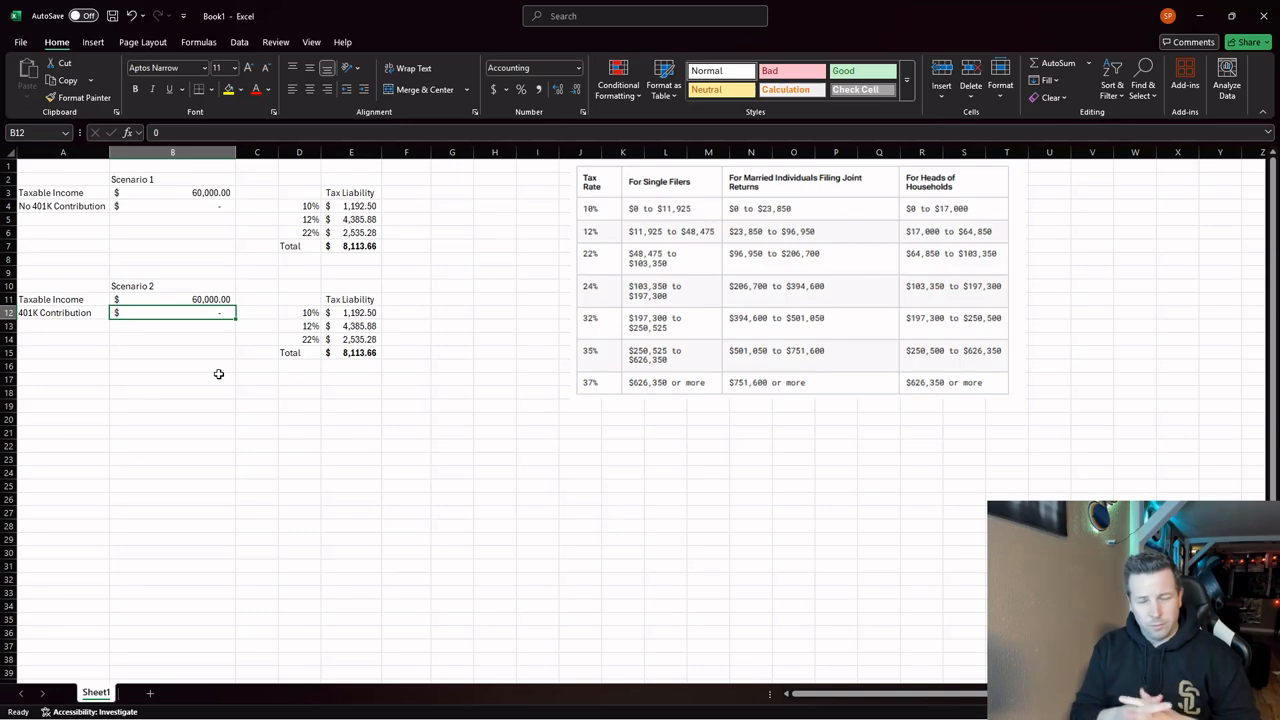
type("=")
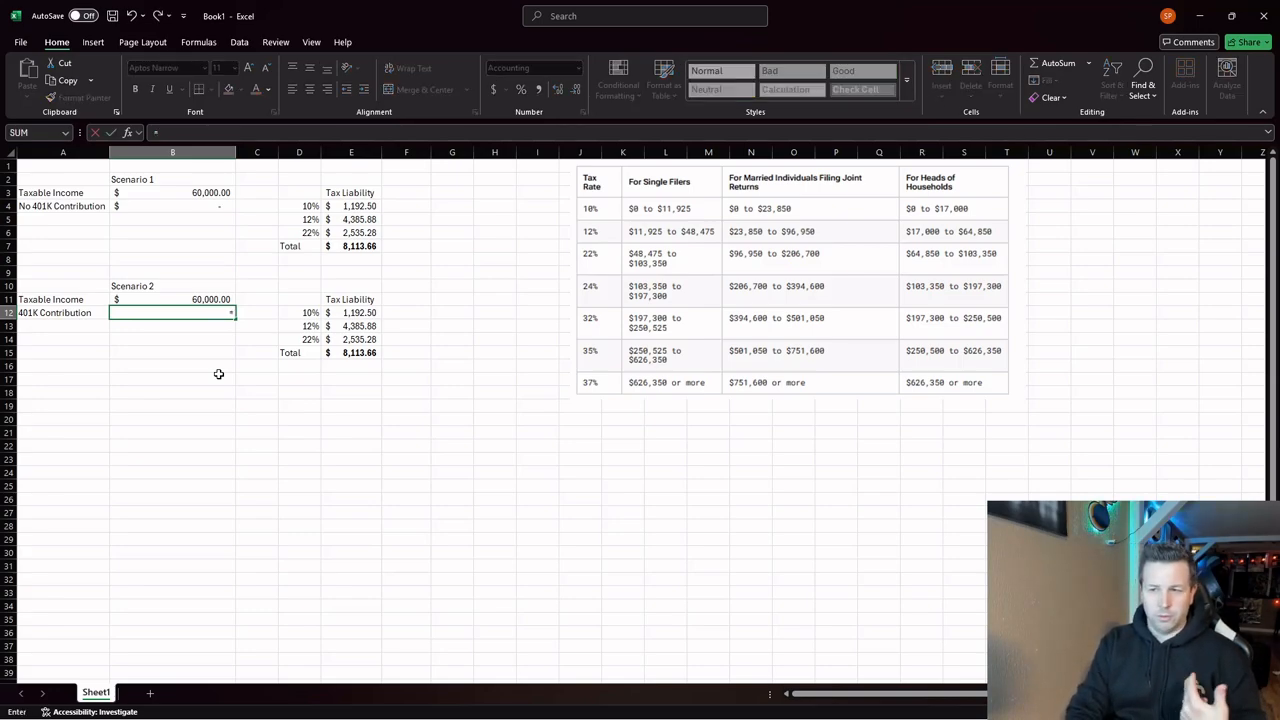
key("Up")
type("*")
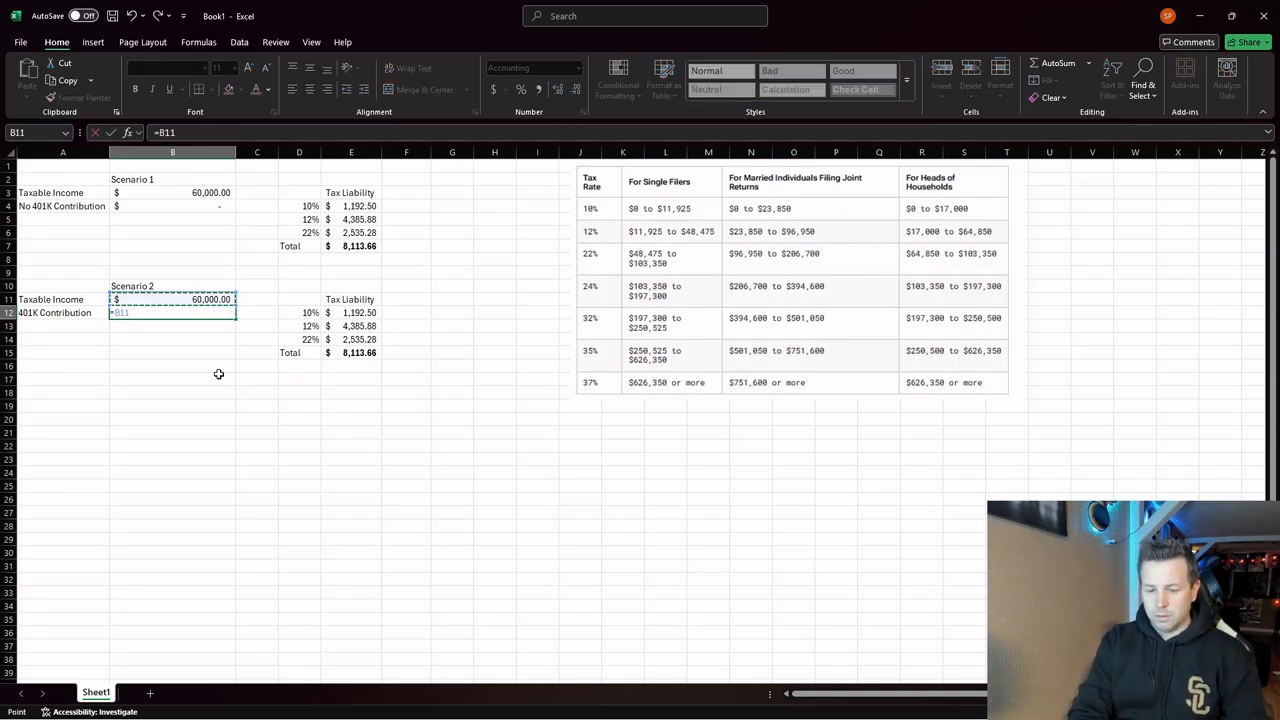
type(".1")
key("Return")
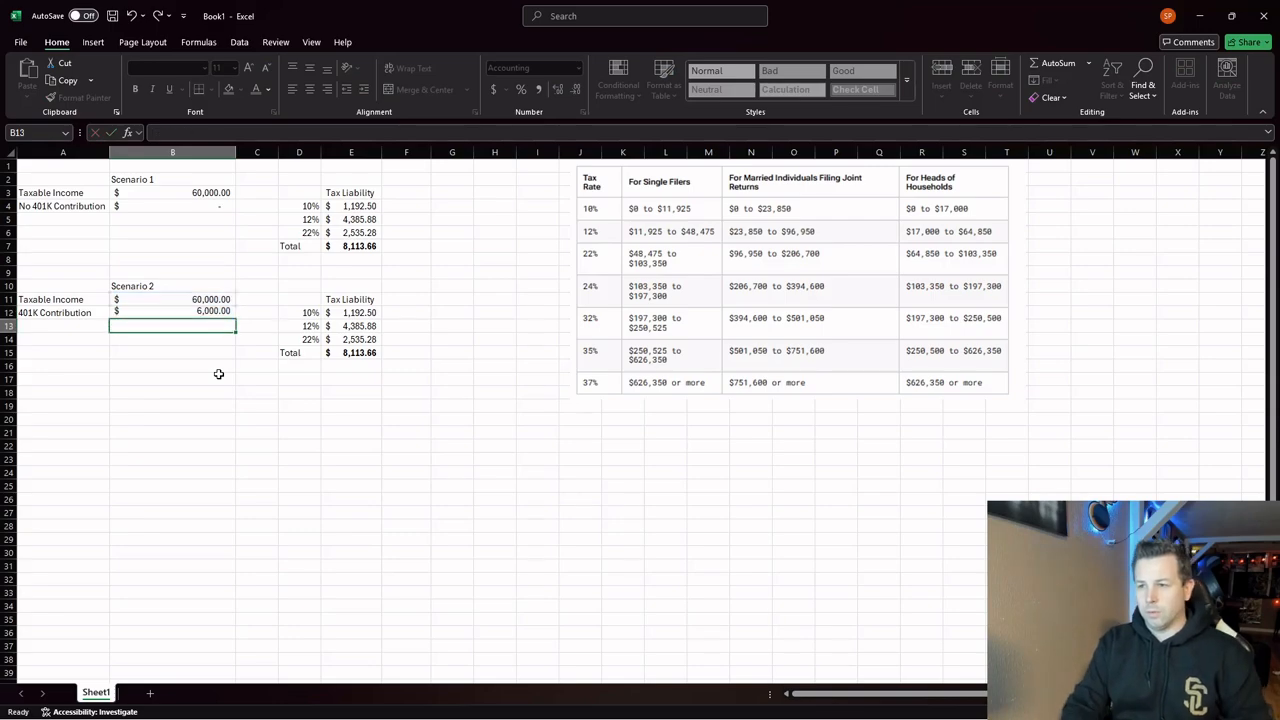
Step: Clear the label in A11 and enter Taxable Income in A13, below the 401K contribution
key("Left")
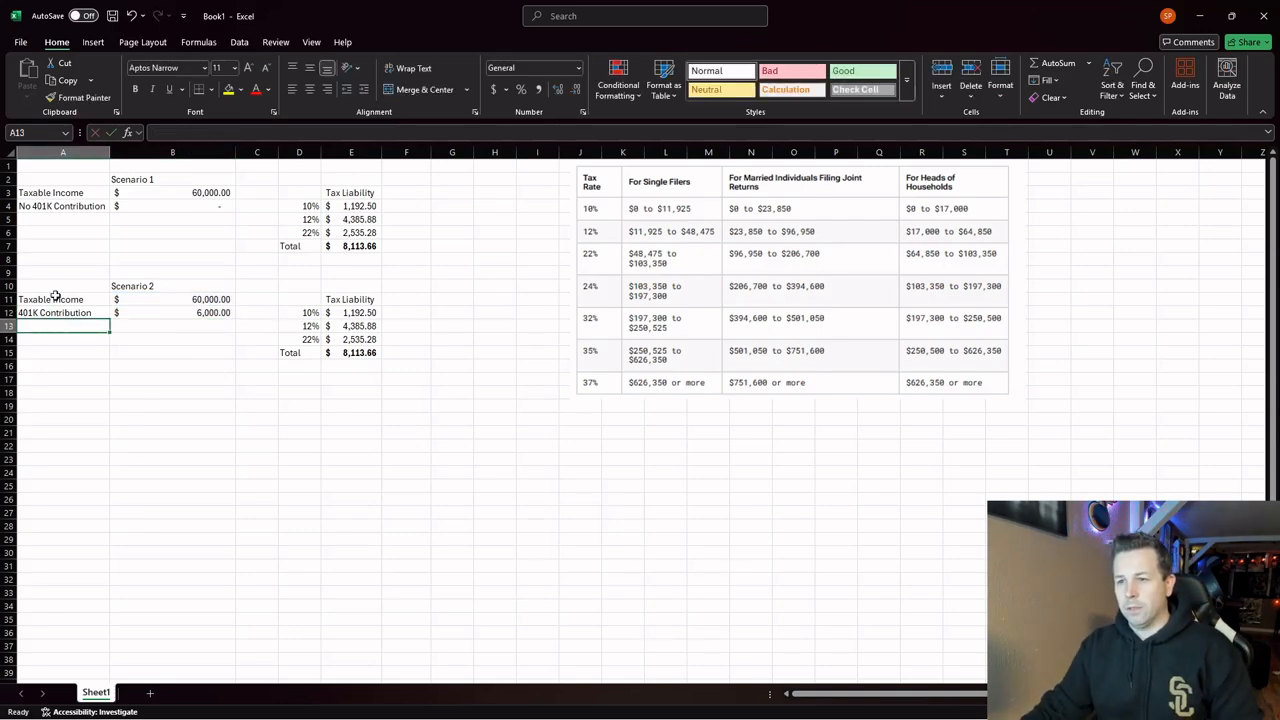
left_click(55, 294)
key("Delete")
key("Down")
key("Down")
type("T")
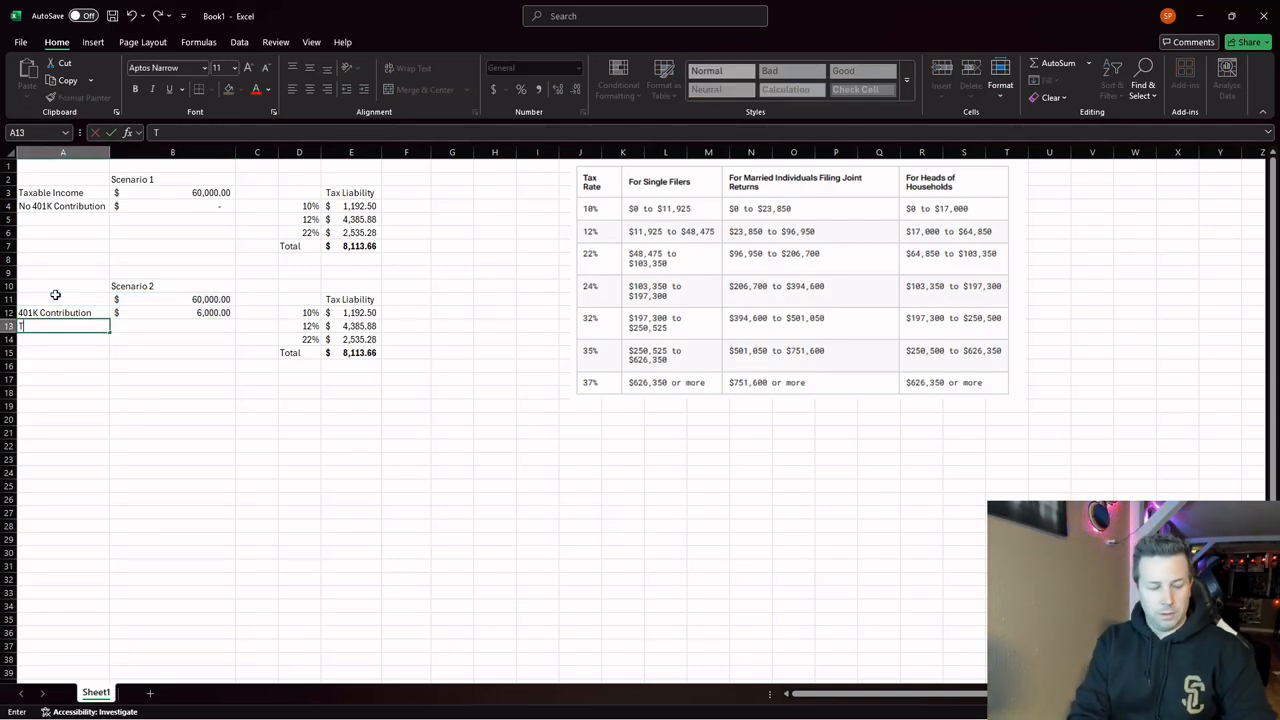
type("axable In")
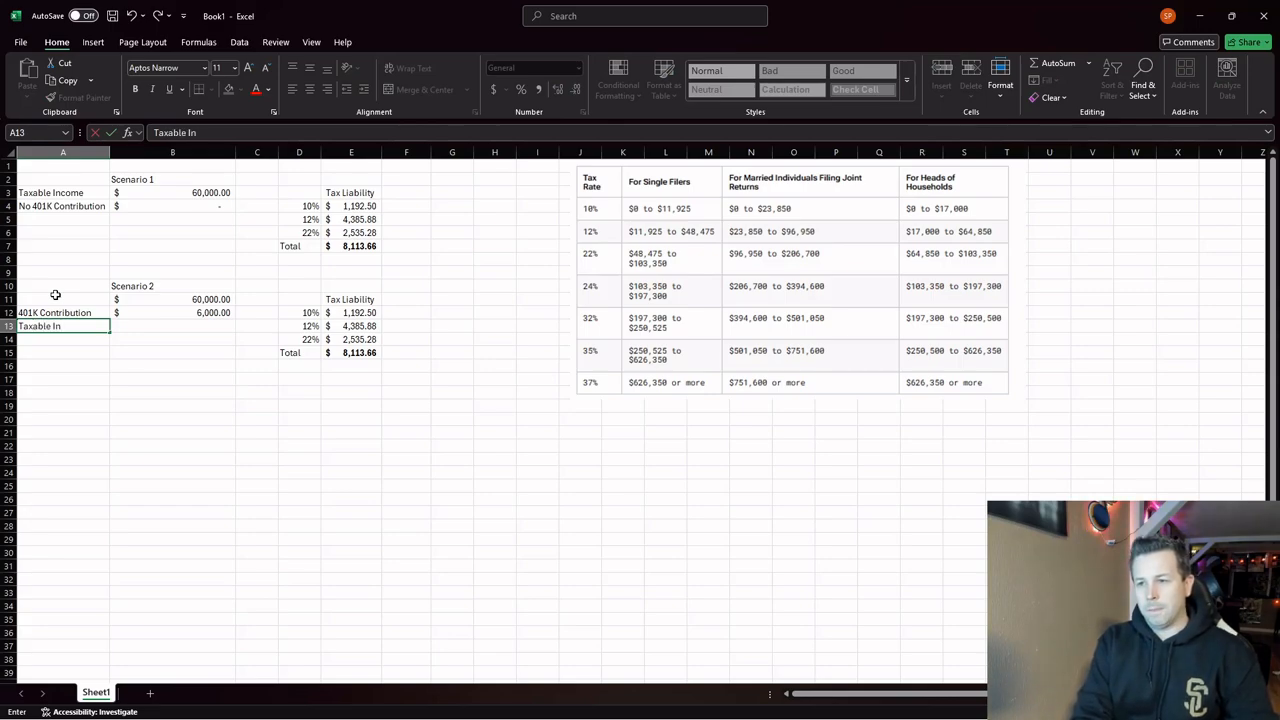
type("com,e")
Step: Calculate Scenario 2's reduced taxable income in B13 with the formula =B11-B12
key("Tab")
type("=")
key("Up")
key("Up")
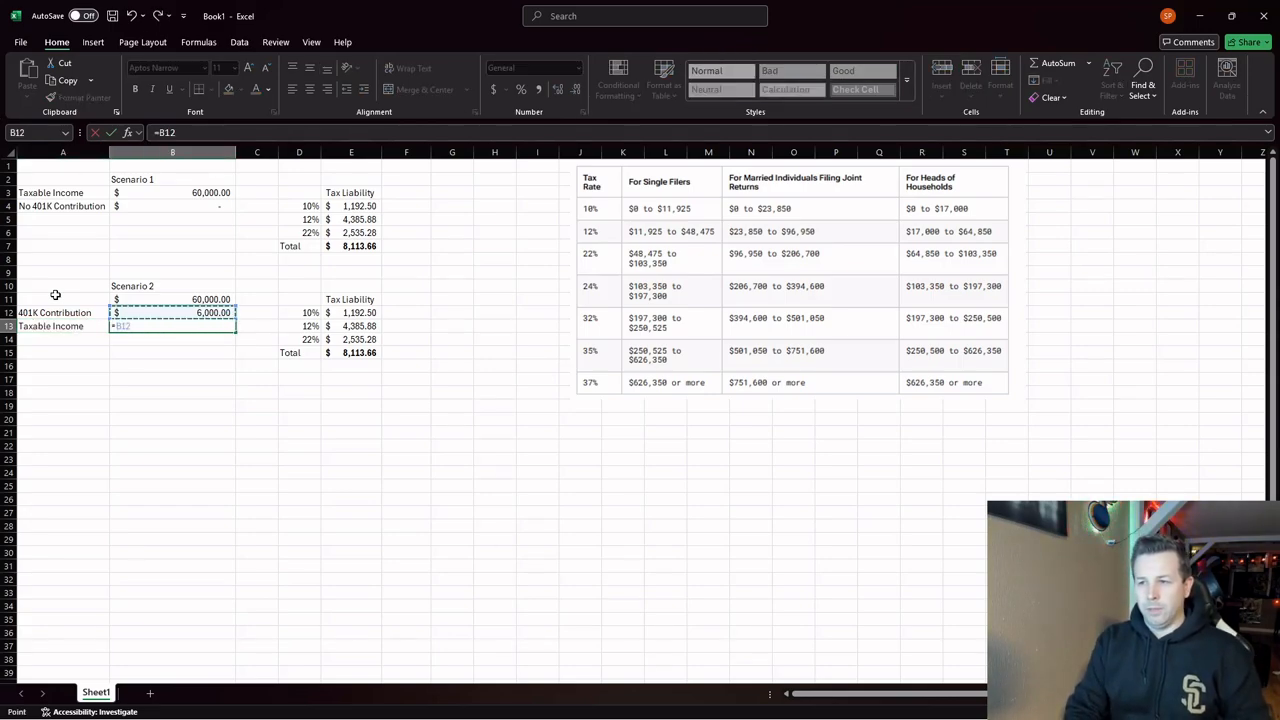
type("-")
key("Up")
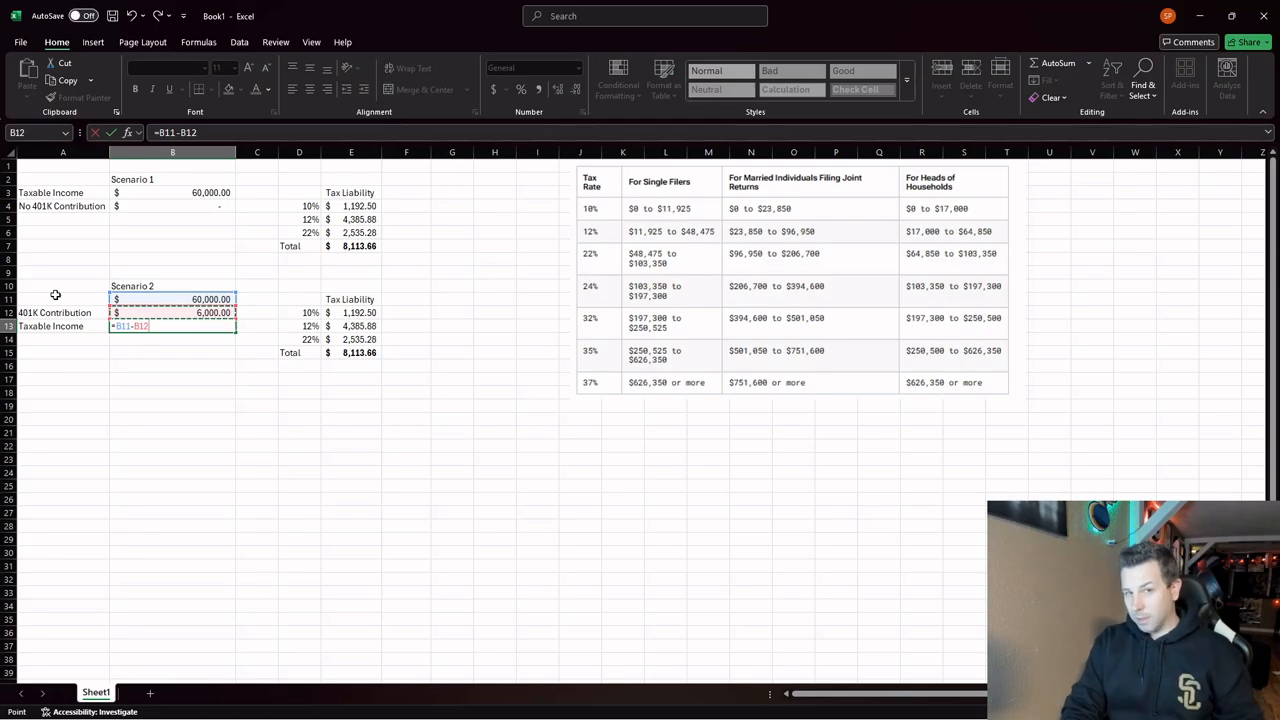
key("Return")
left_click(127, 327)
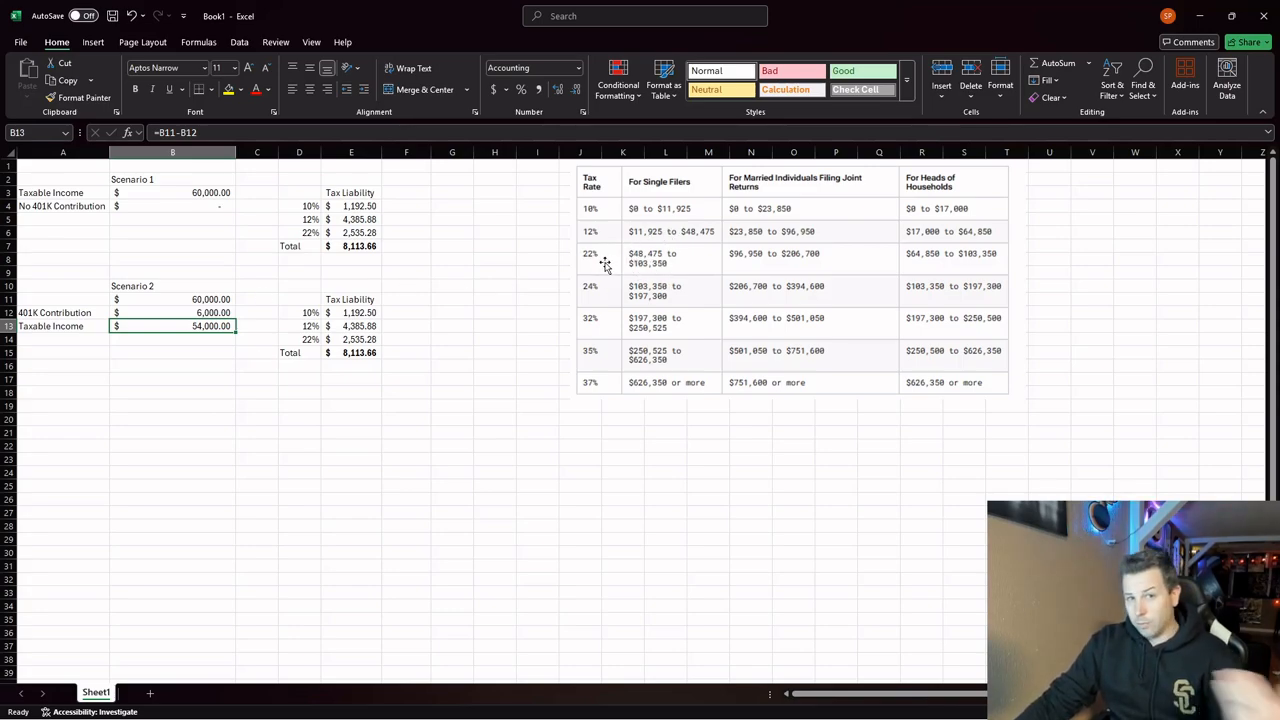
left_click(219, 194)
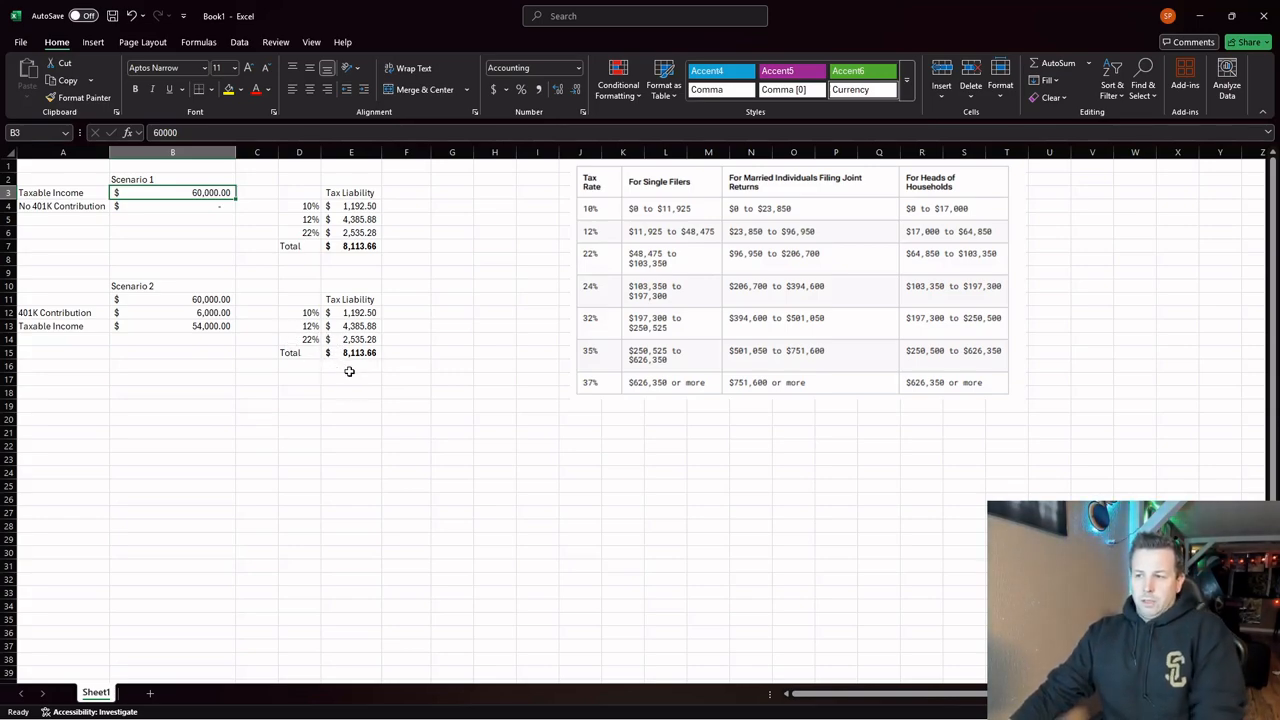
left_click(333, 340)
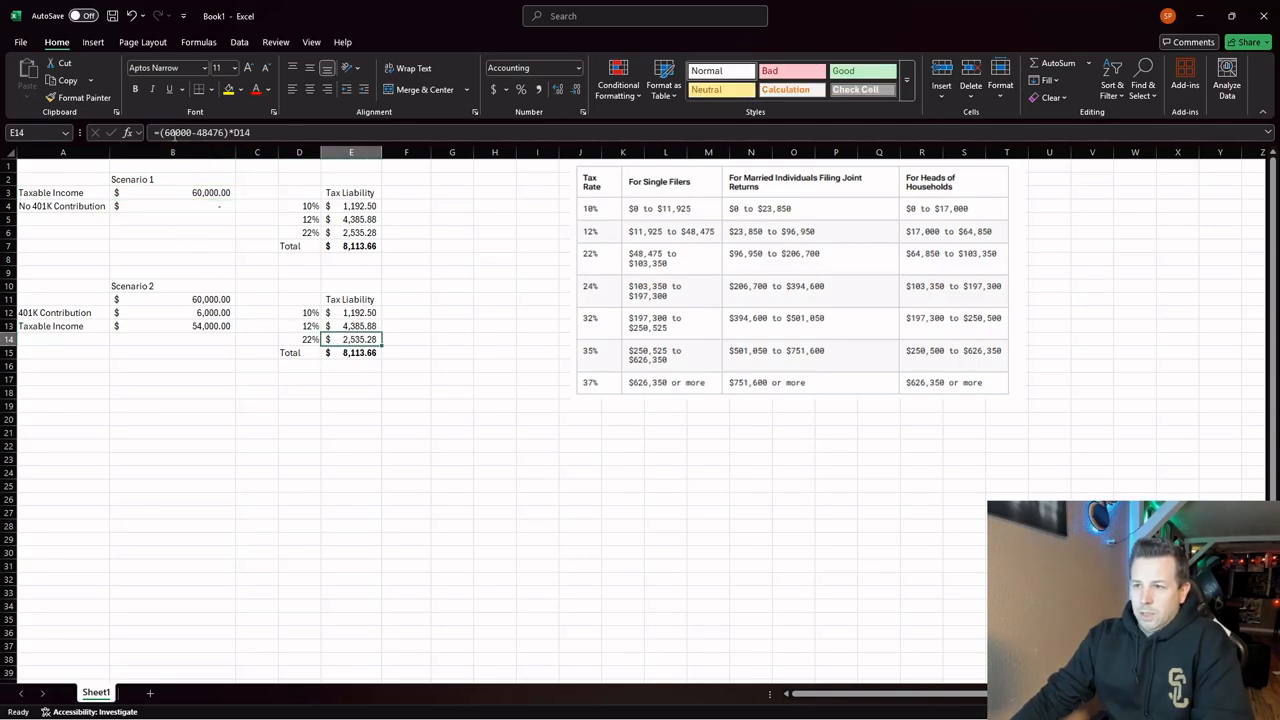
left_click_drag(181, 132, 191, 132)
double_click(178, 132)
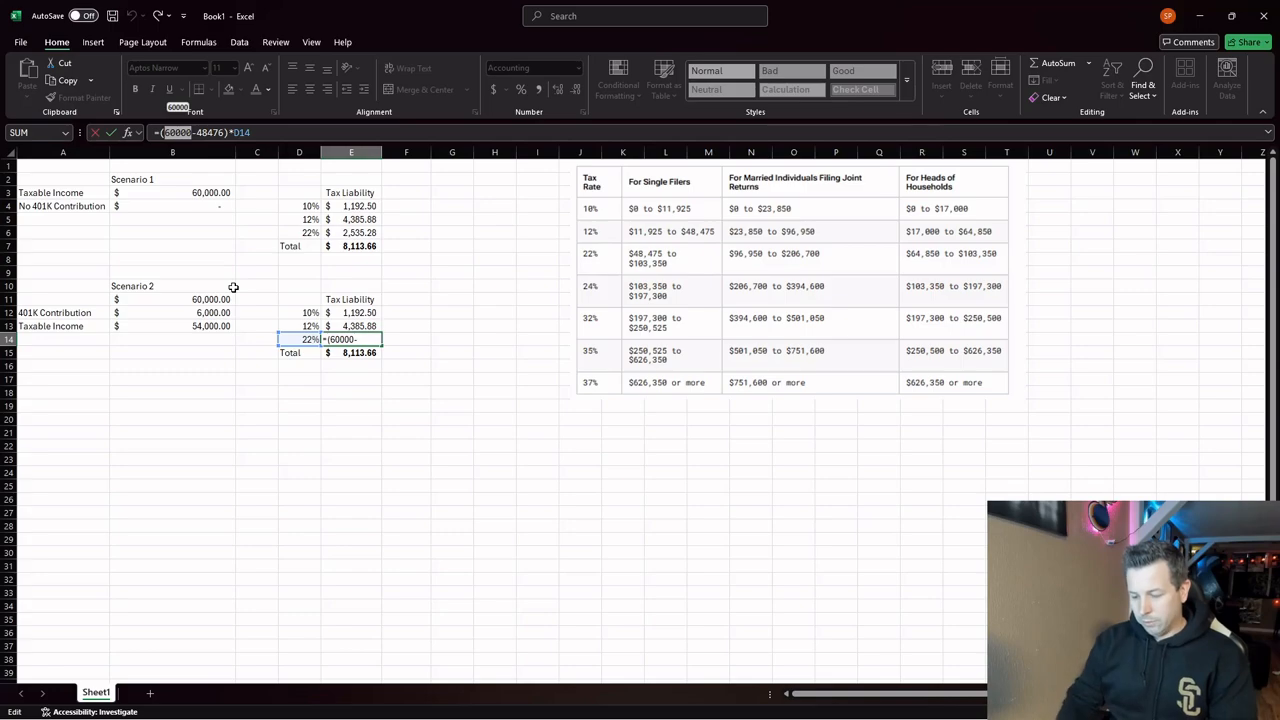
type("54000")
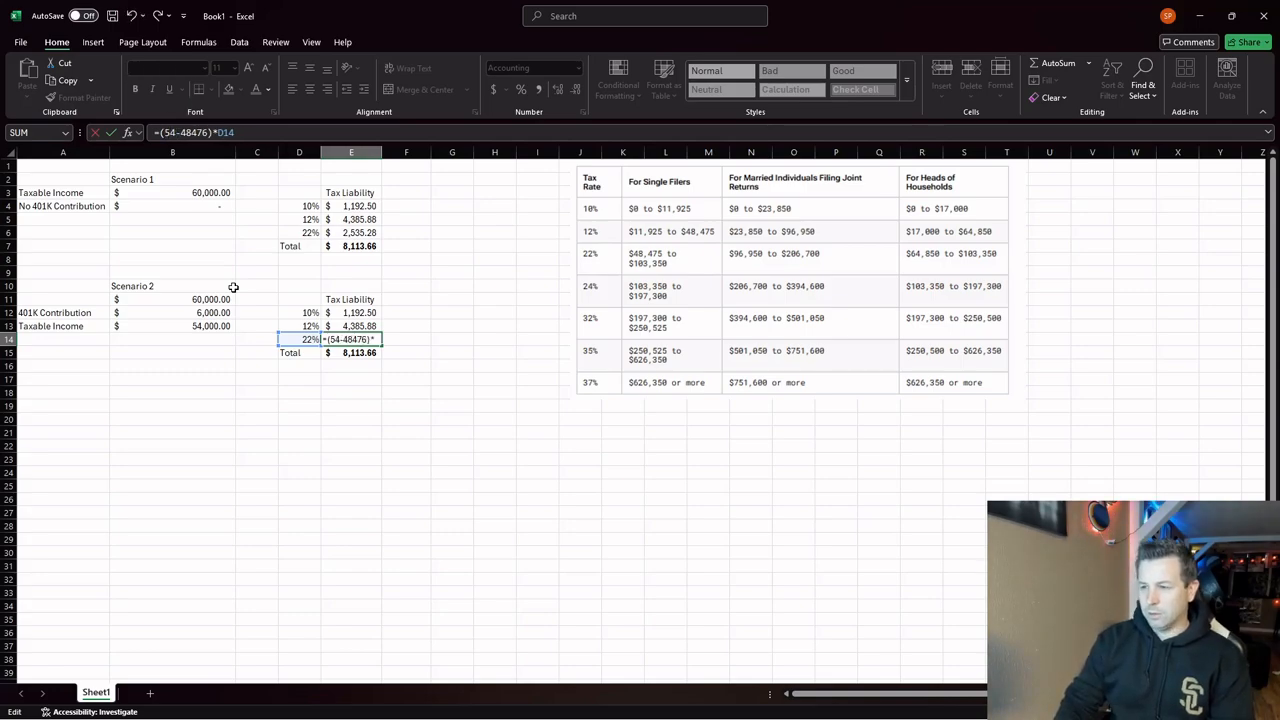
key("Return")
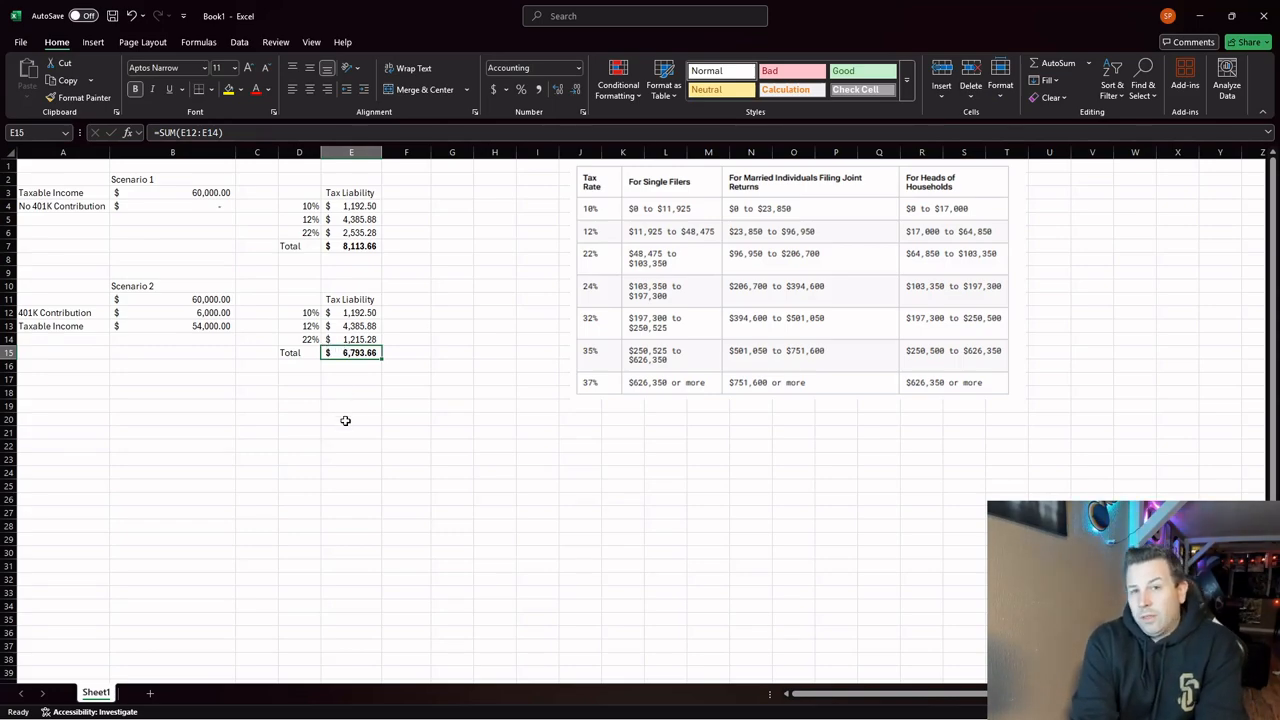
Step: Widen column D slightly and enter the label Difference in D18
left_click(287, 391)
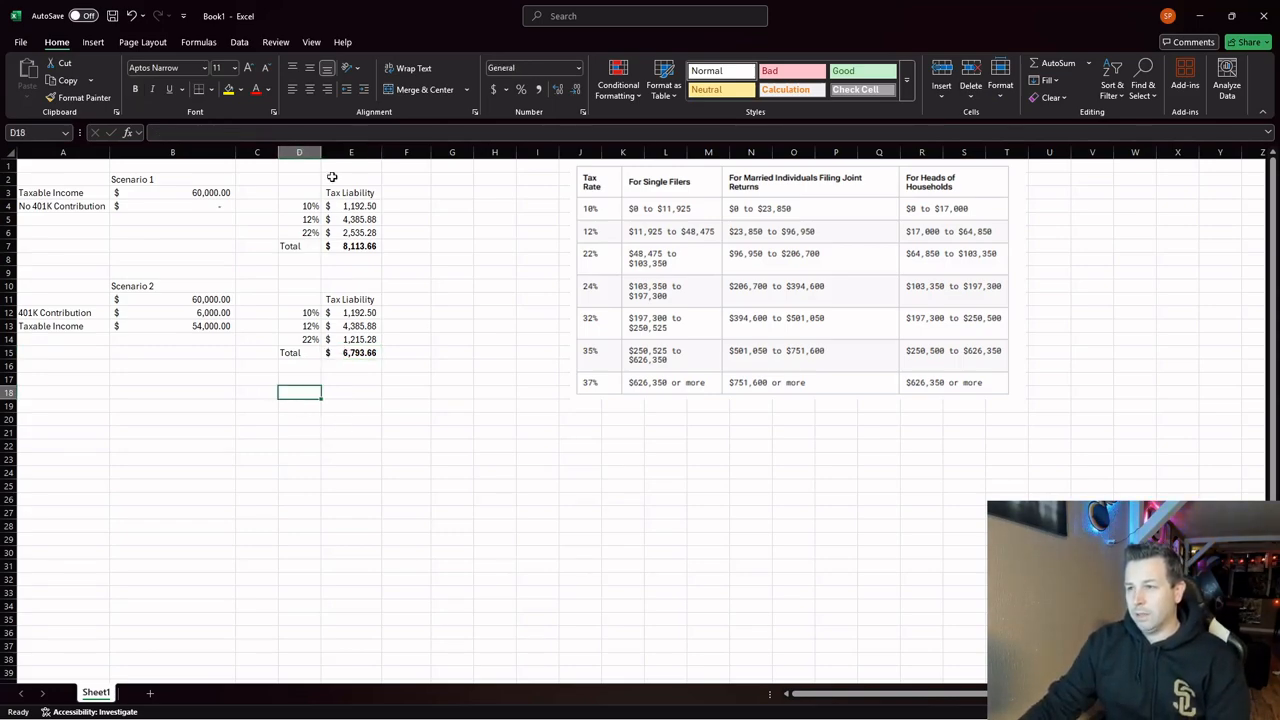
left_click_drag(321, 152, 338, 152)
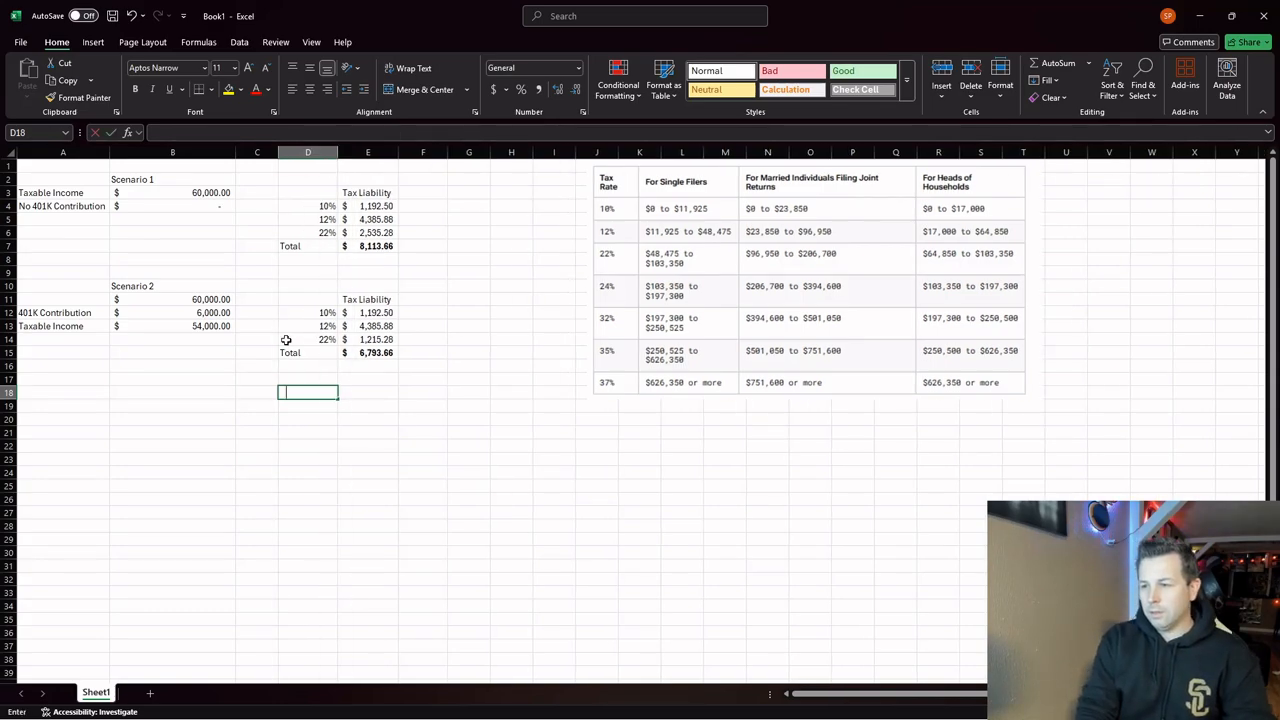
type("Difference")
Step: Calculate the difference between the two scenarios' total tax liabilities in E18 with the formula =E7-E15
key("Tab")
type("=")
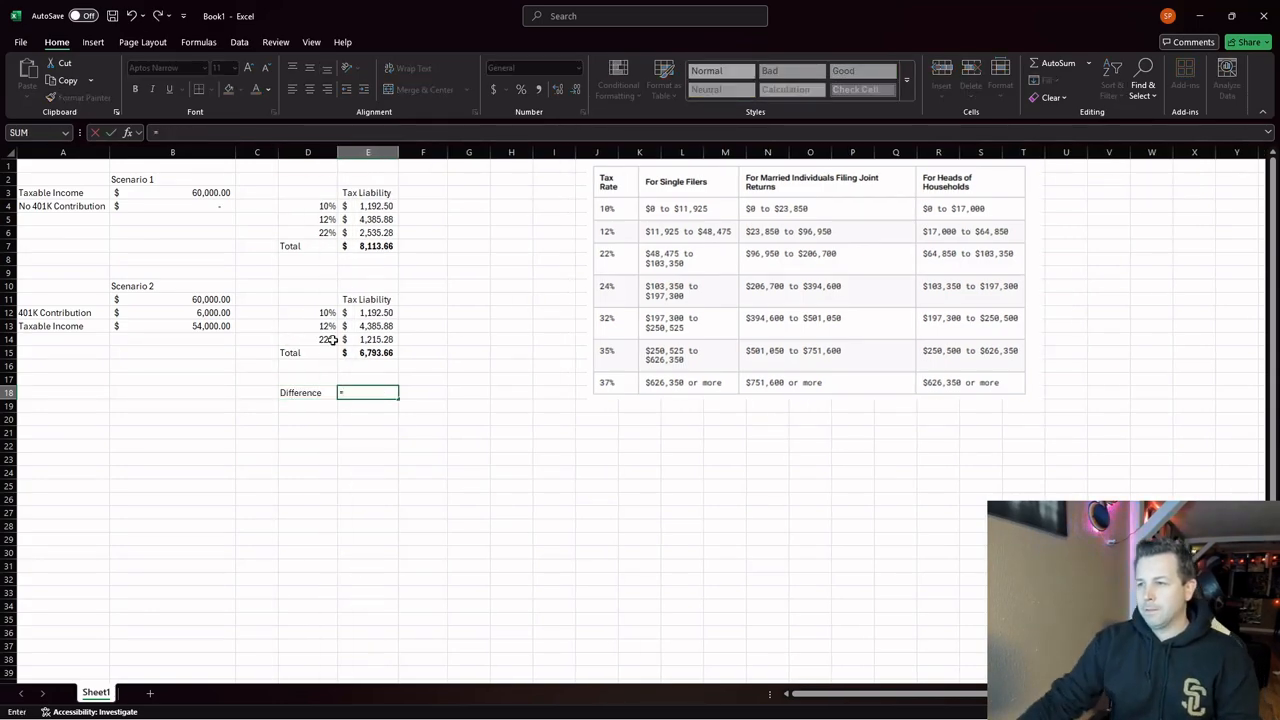
left_click(367, 245)
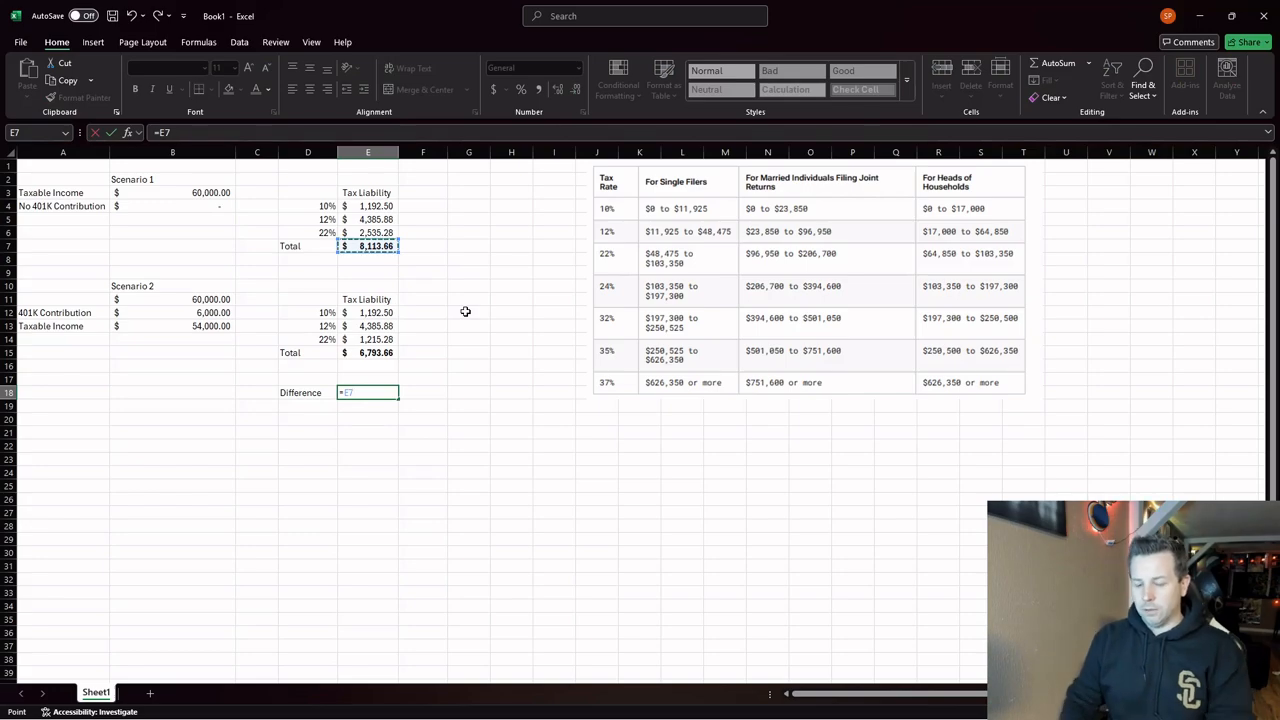
type("-")
left_click(383, 350)
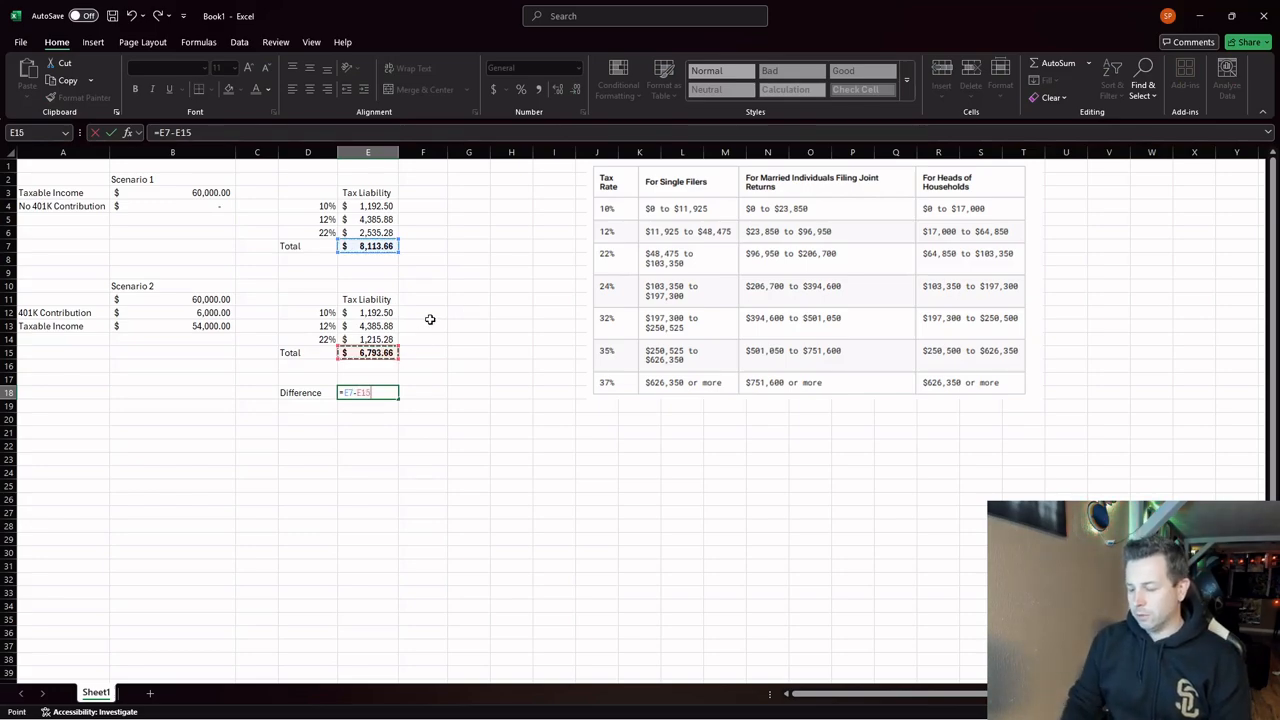
key("Return")
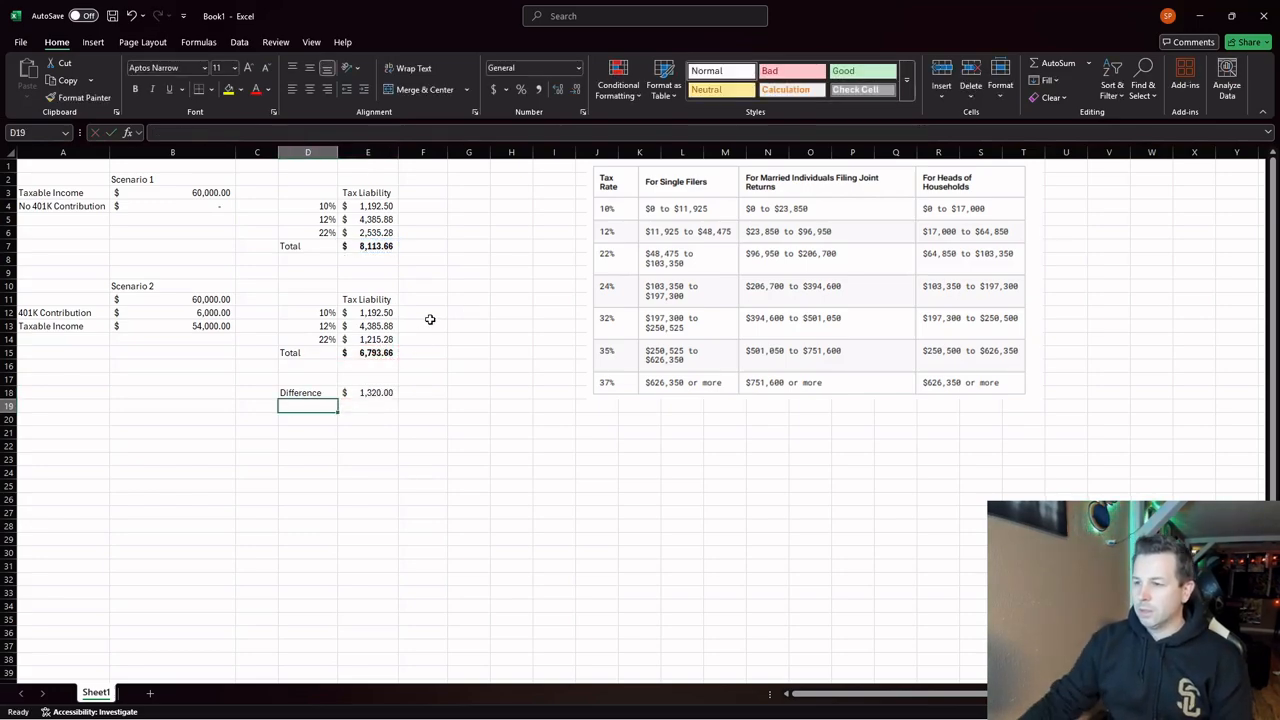
Step: Highlight the difference amount in E18 with the orange theme fill colour
left_click(381, 391)
left_click(240, 89)
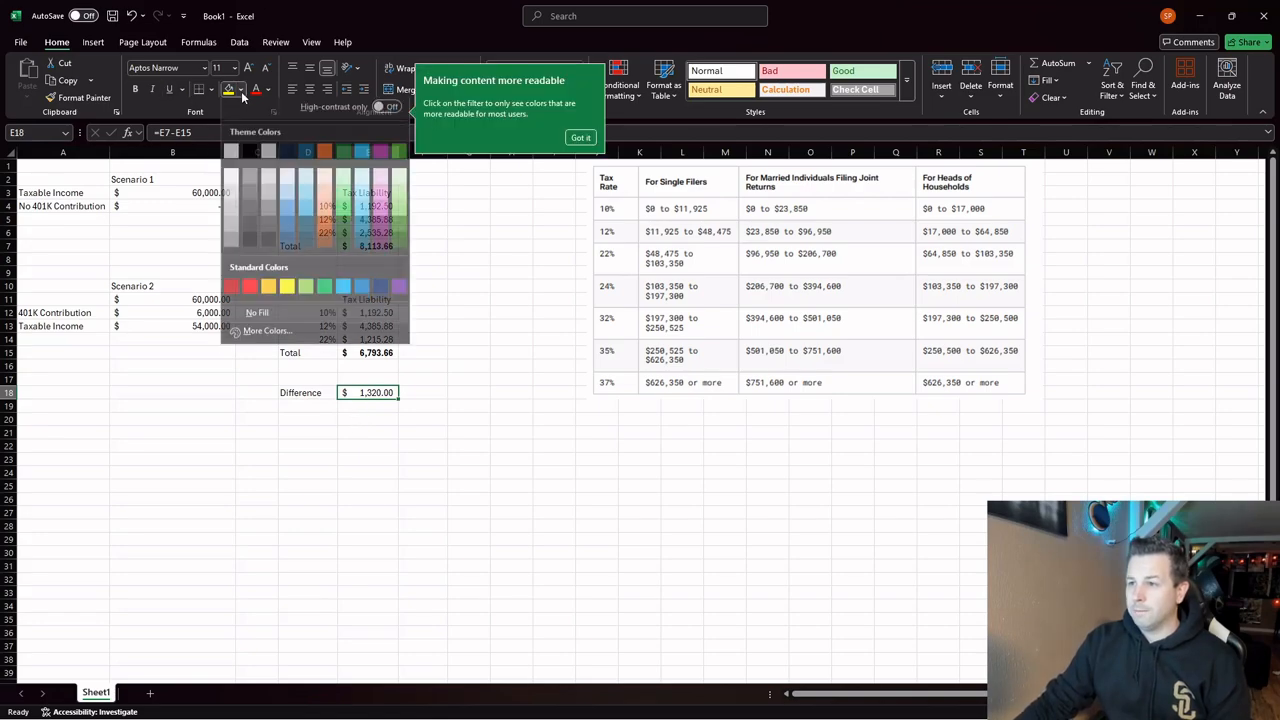
left_click(325, 162)
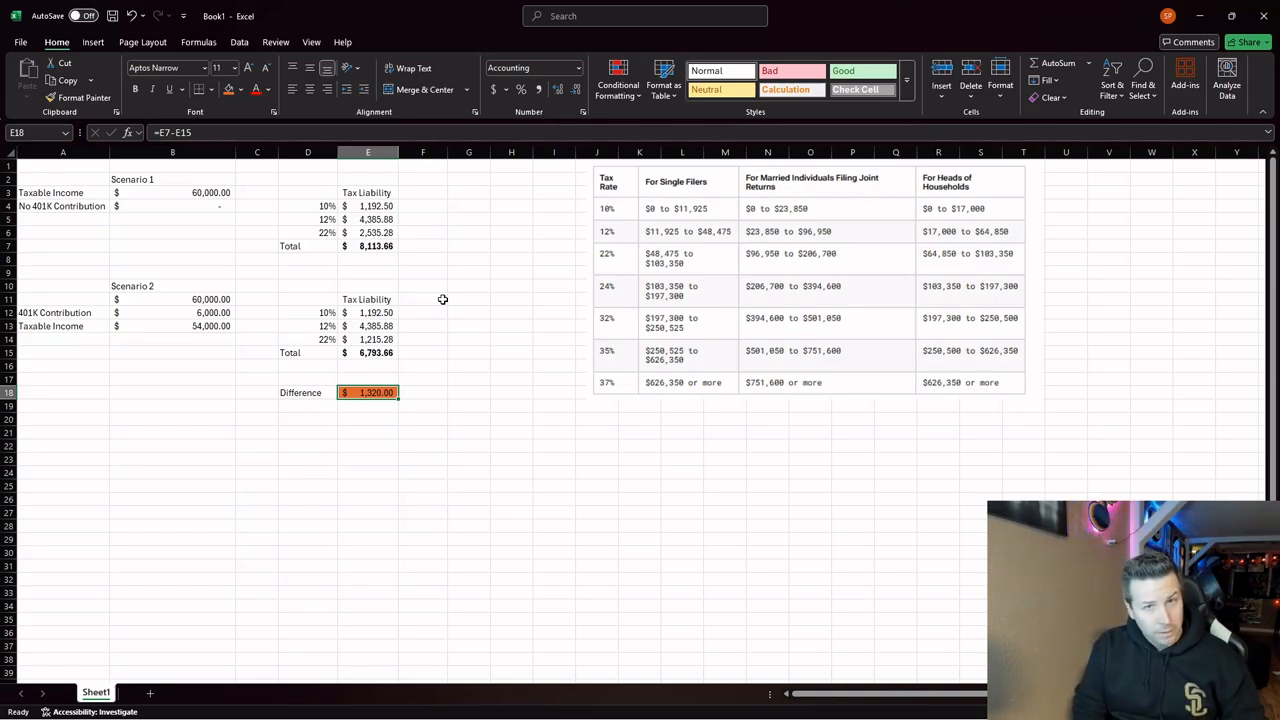
left_click(225, 327)
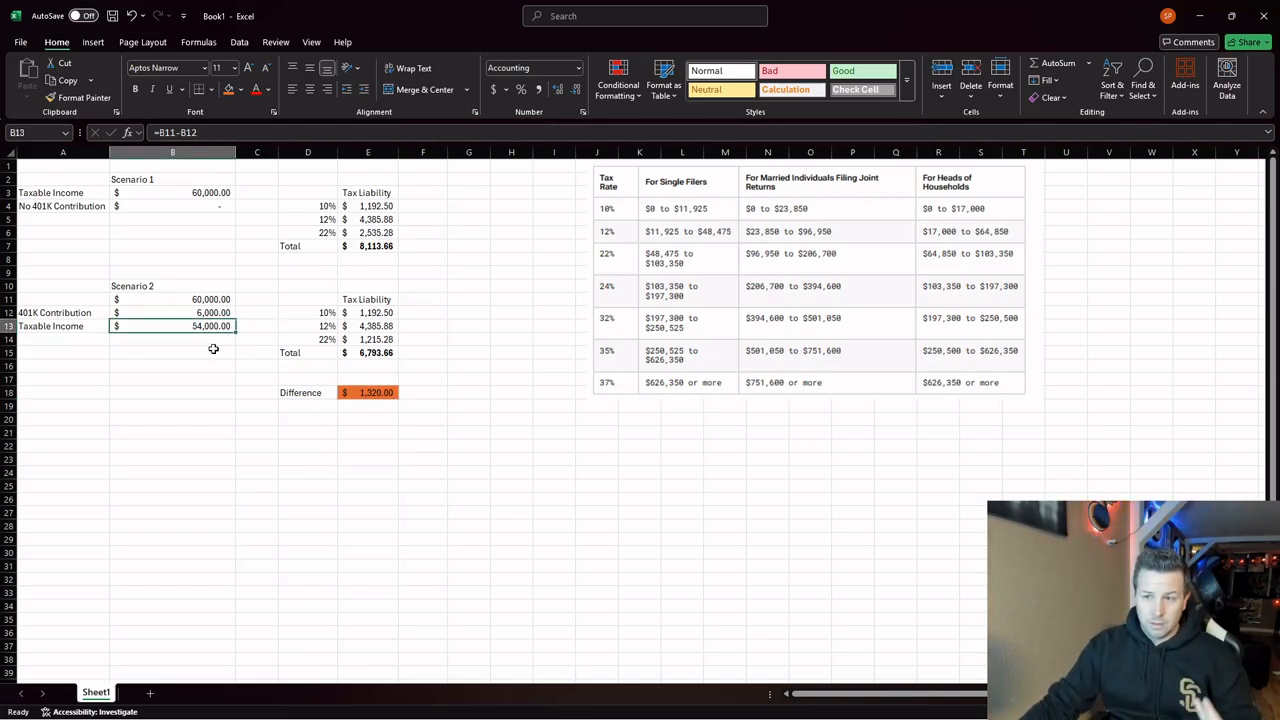
left_click(368, 395)
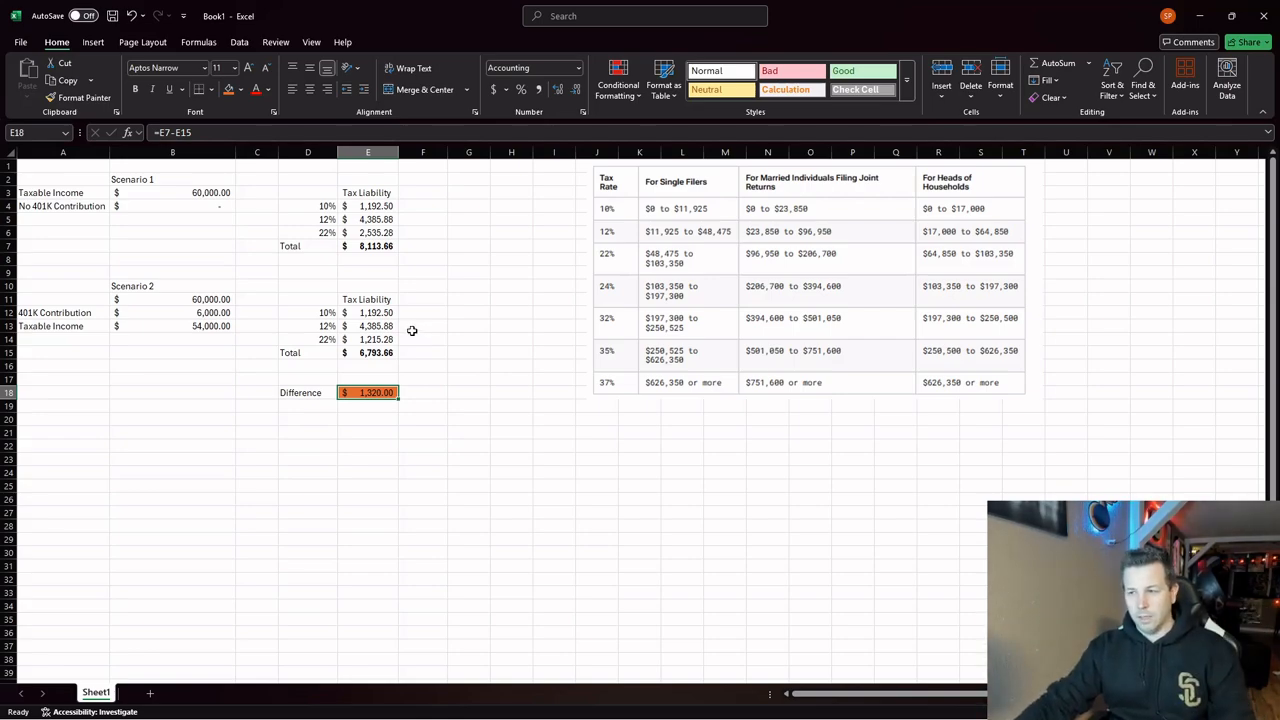
left_click(375, 354)
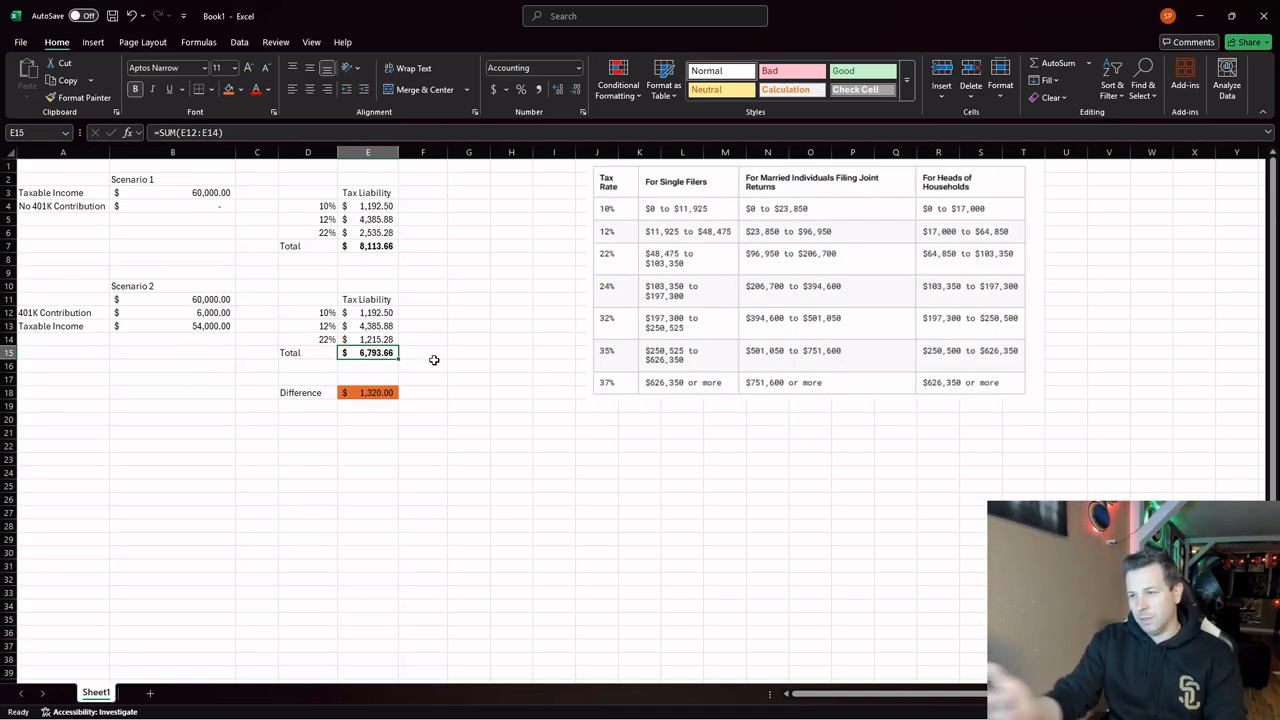
left_click(374, 246)
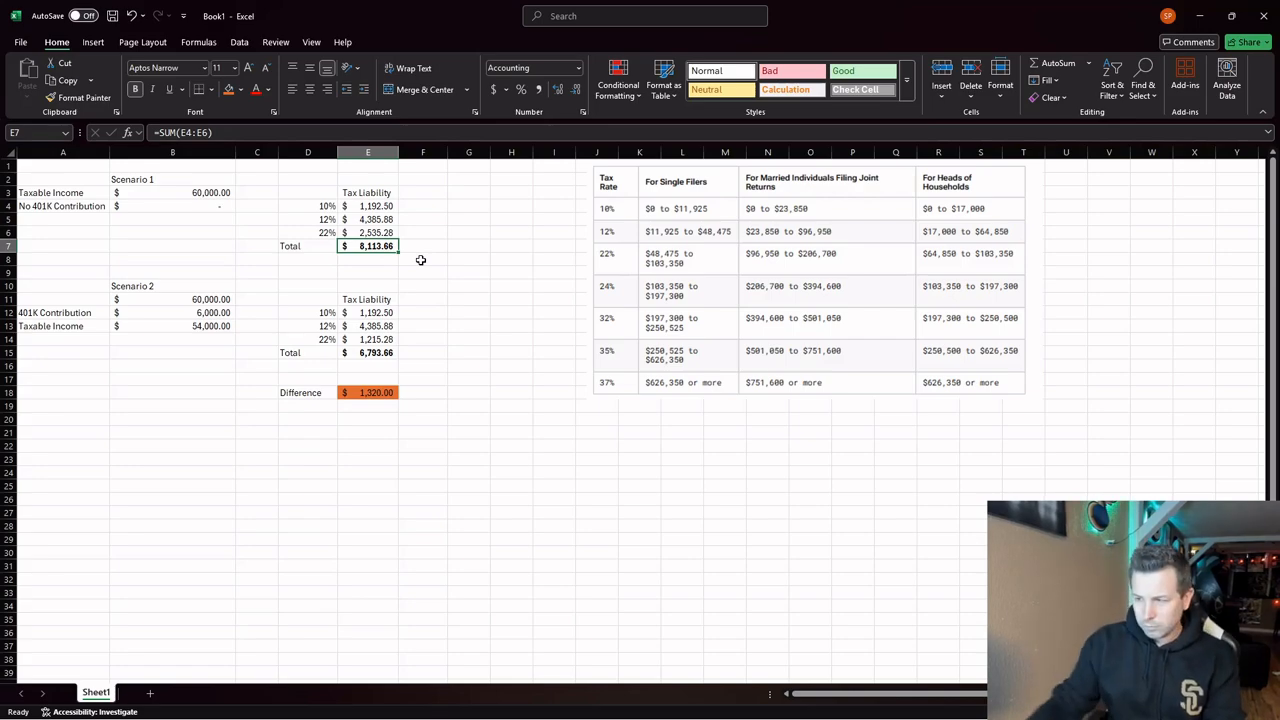
left_click(382, 393)
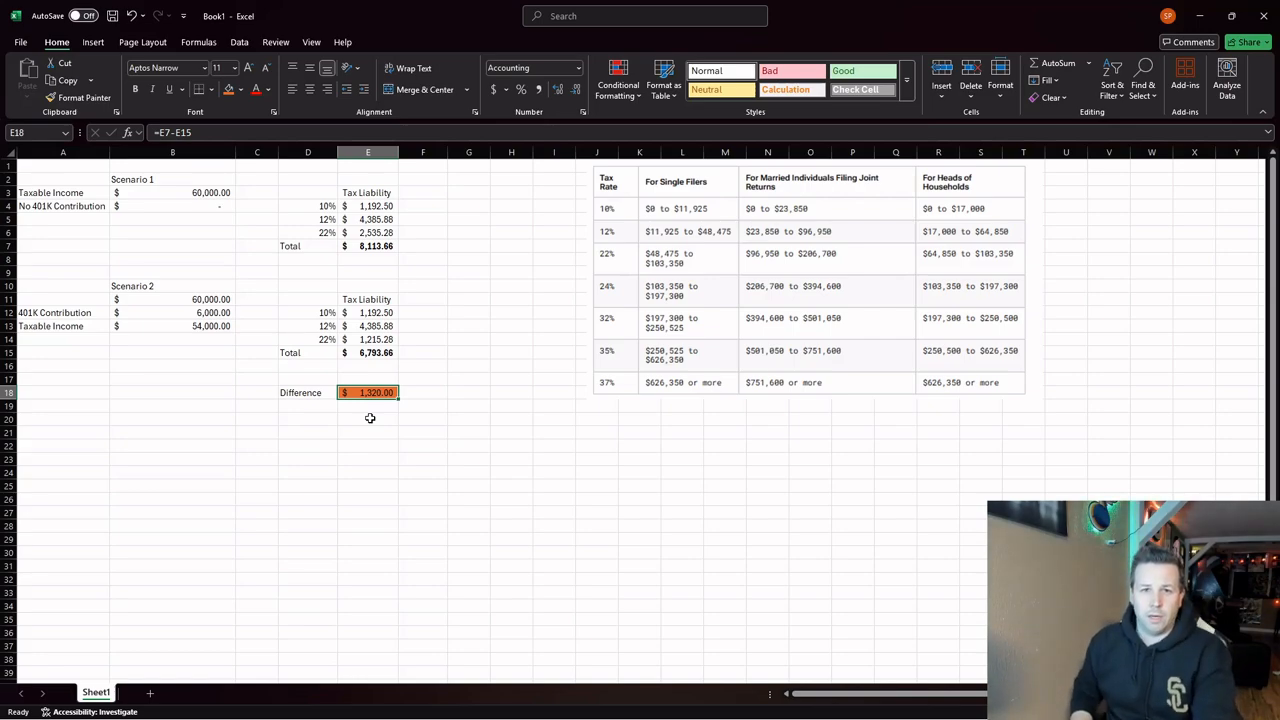
Step: Highlight Scenario 2's 401K contribution amount in B12 with the bright green theme fill colour
left_click(211, 312)
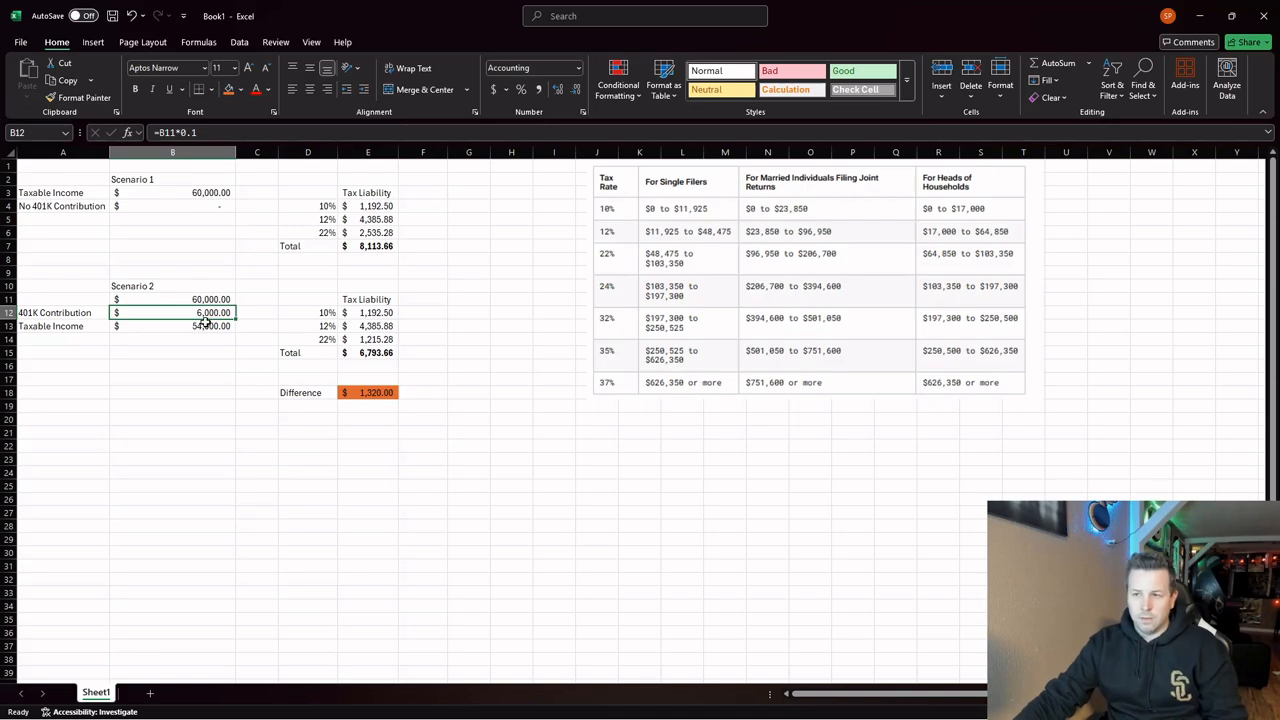
left_click(240, 89)
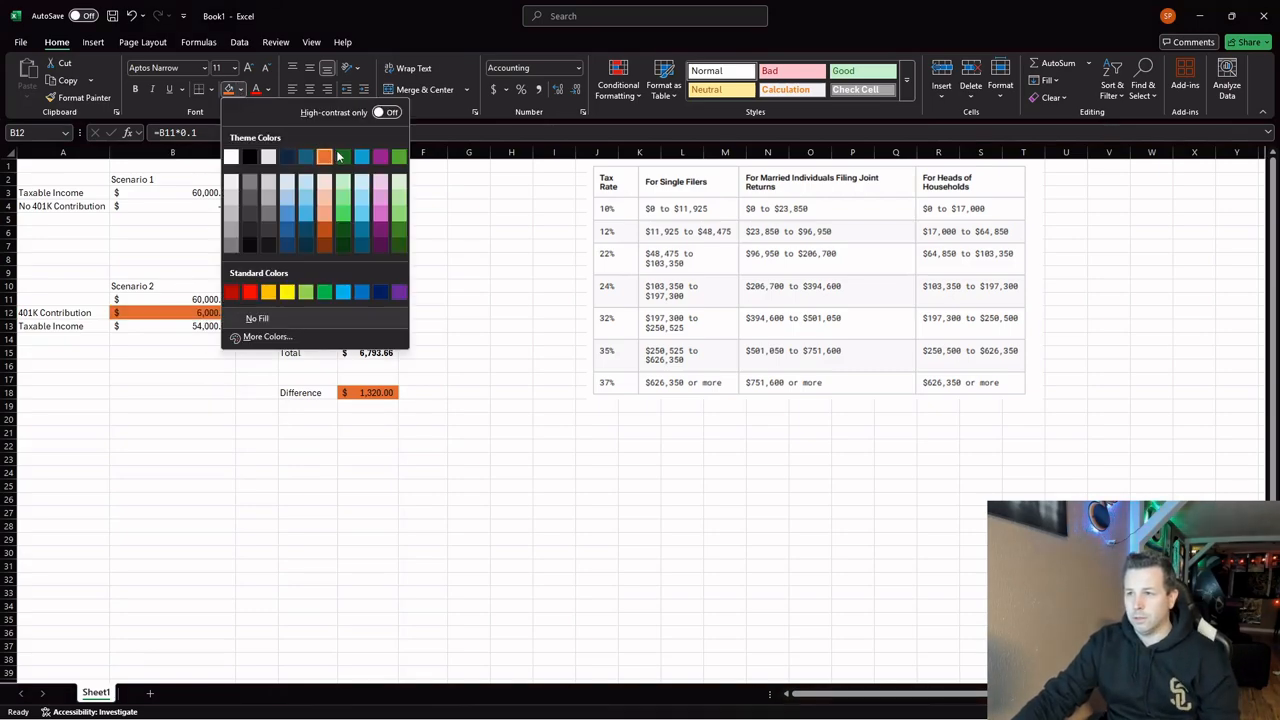
left_click(399, 158)
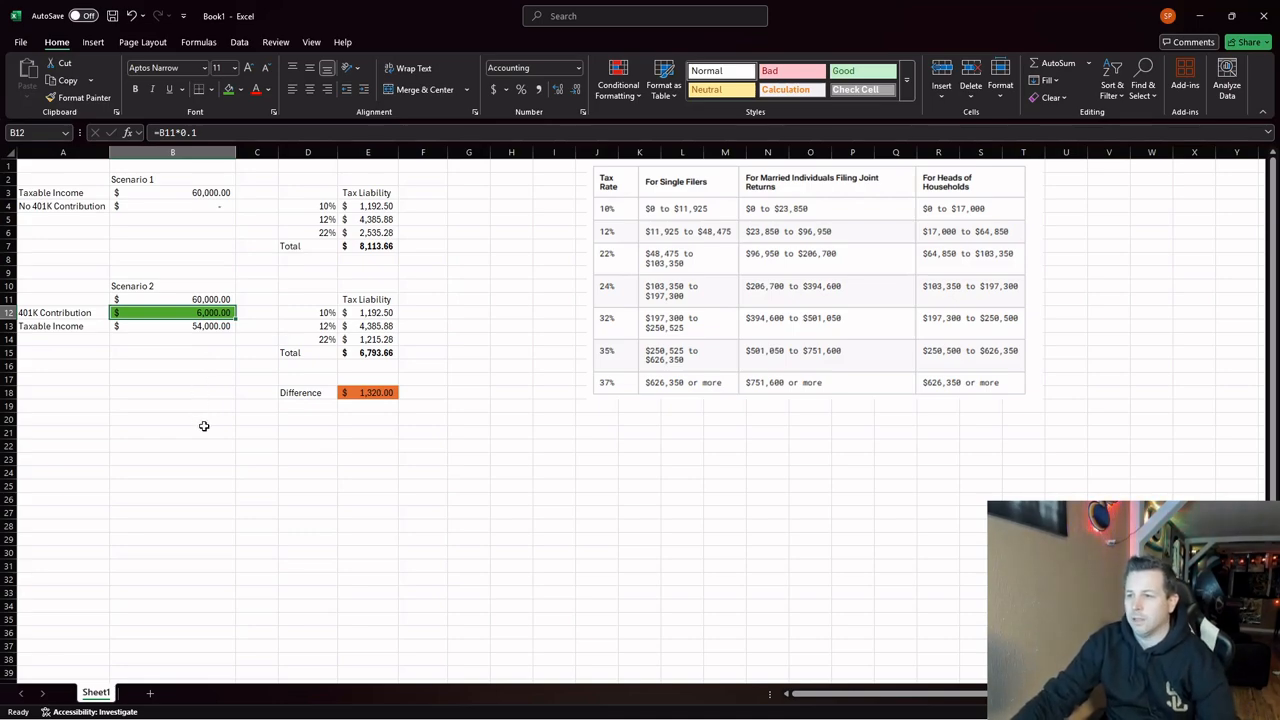
left_click(378, 398)
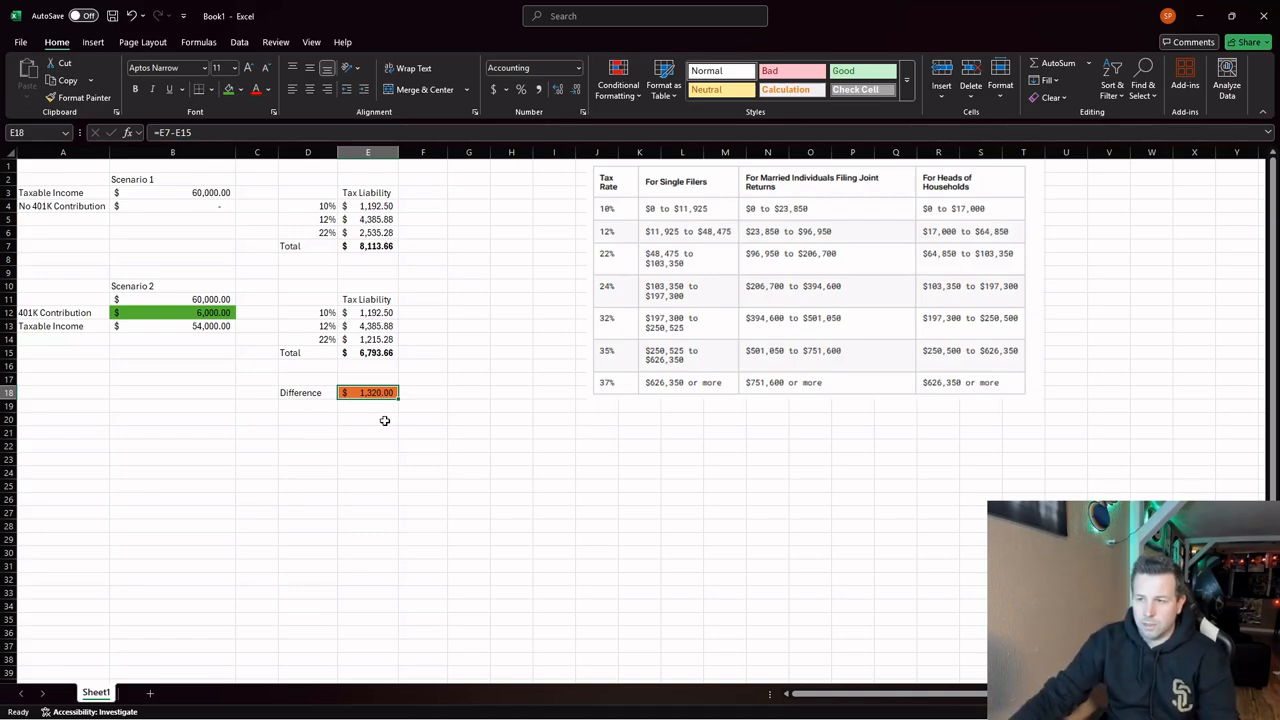
left_click(228, 316)
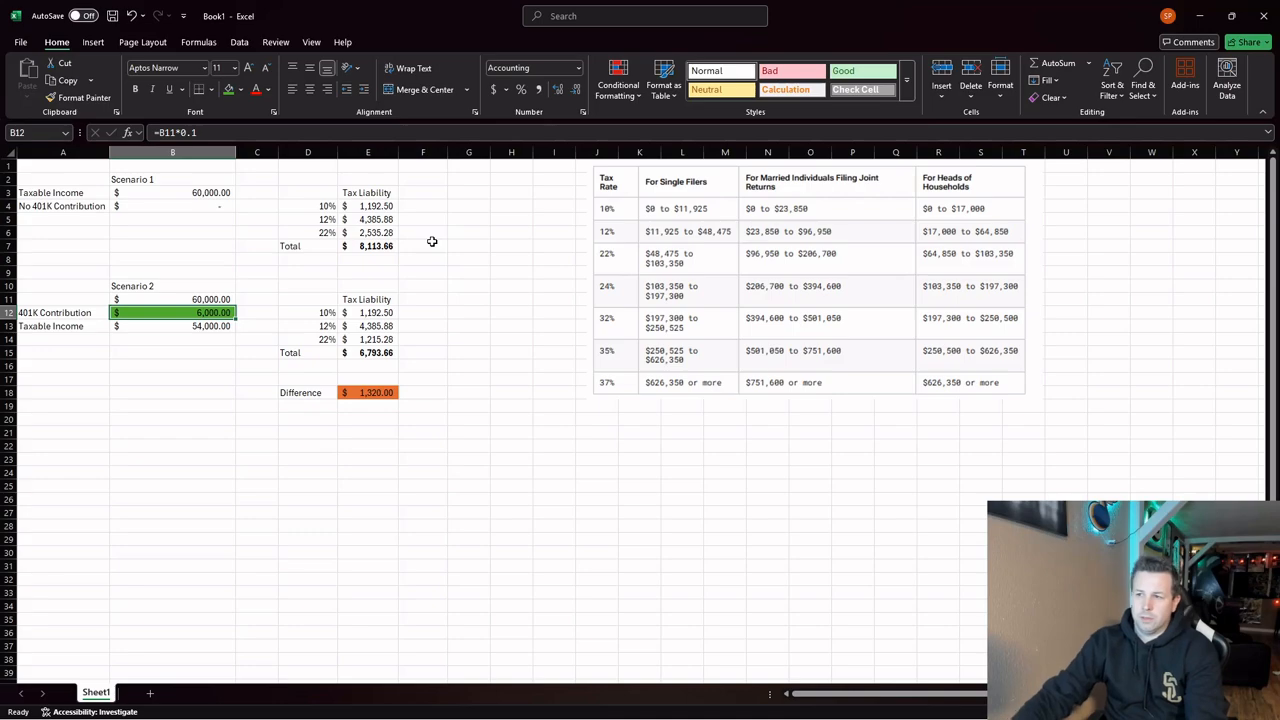
left_click(375, 354)
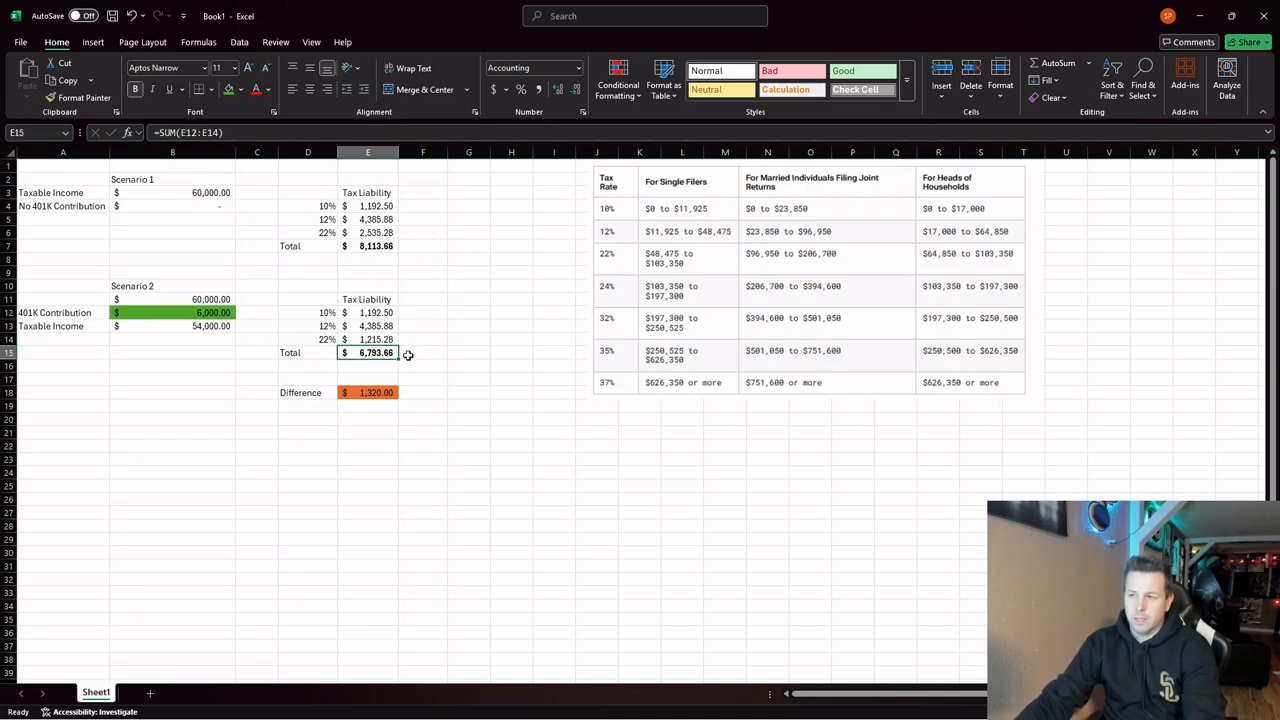